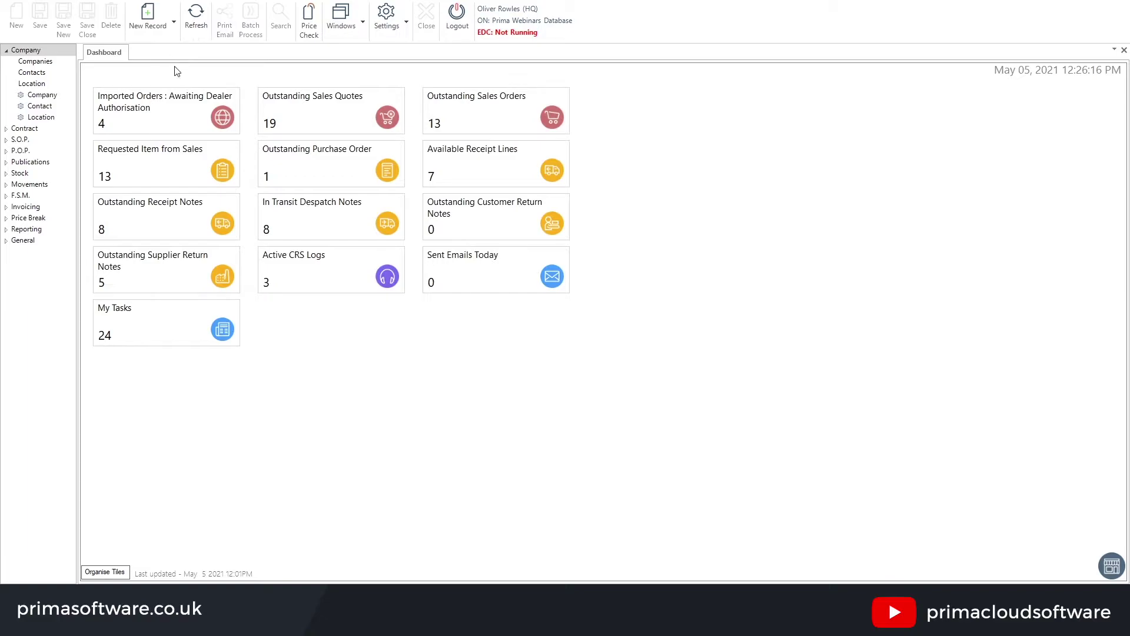
# Start a new Order Pad, look up the customer company by name and create the pad
pyautogui.click(157, 19)
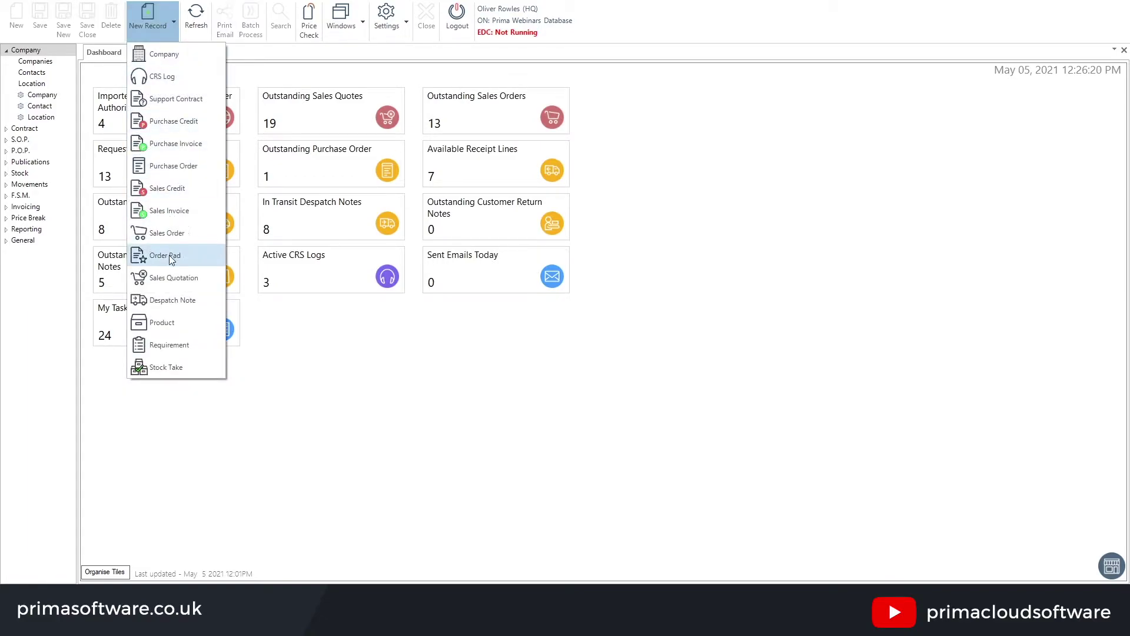
pyautogui.click(199, 255)
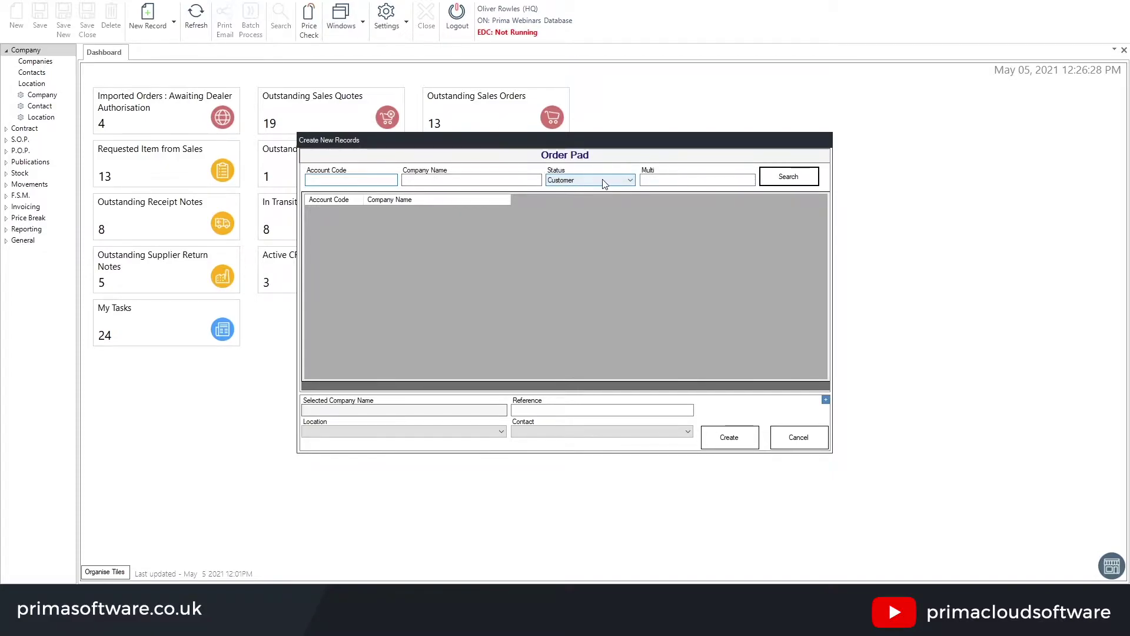
pyautogui.click(645, 182)
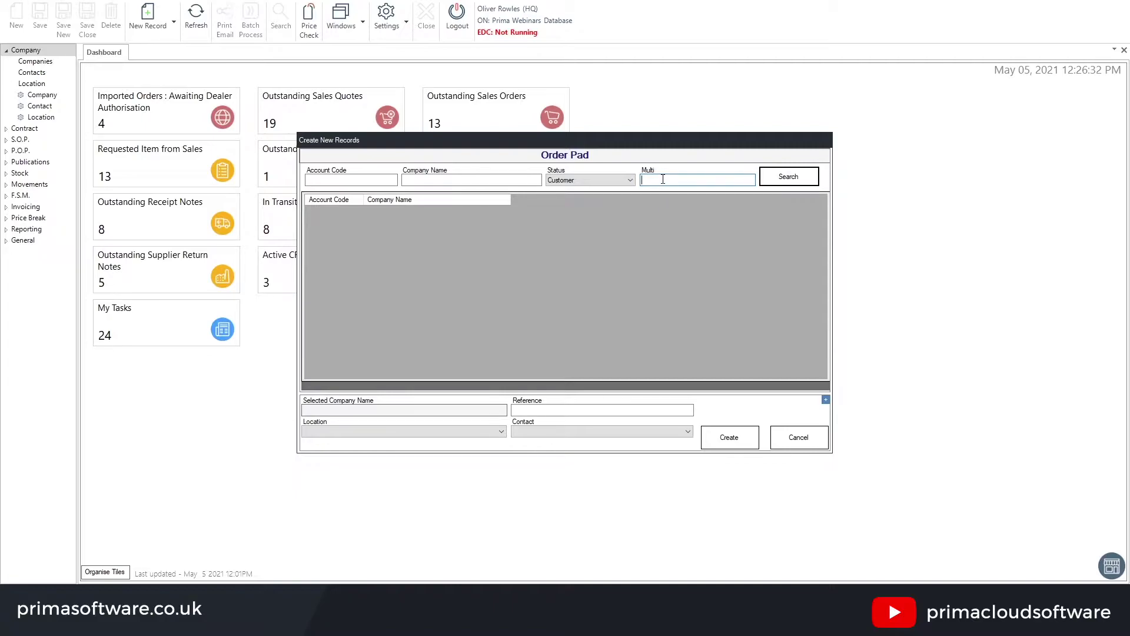
pyautogui.click(485, 179)
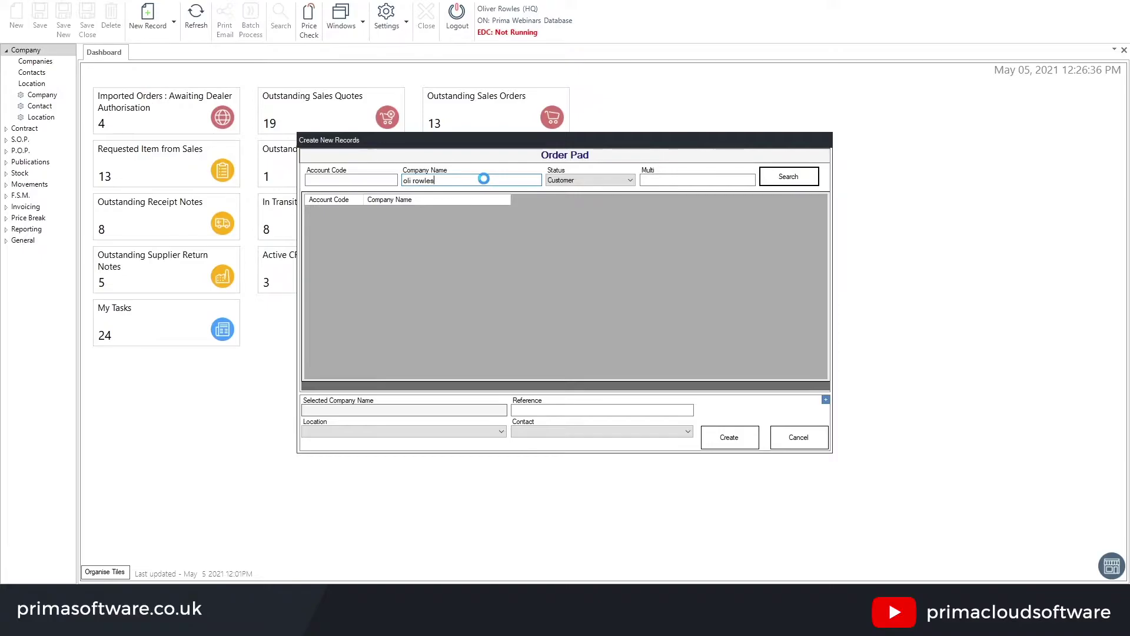
pyautogui.press('Return')
pyautogui.click(729, 438)
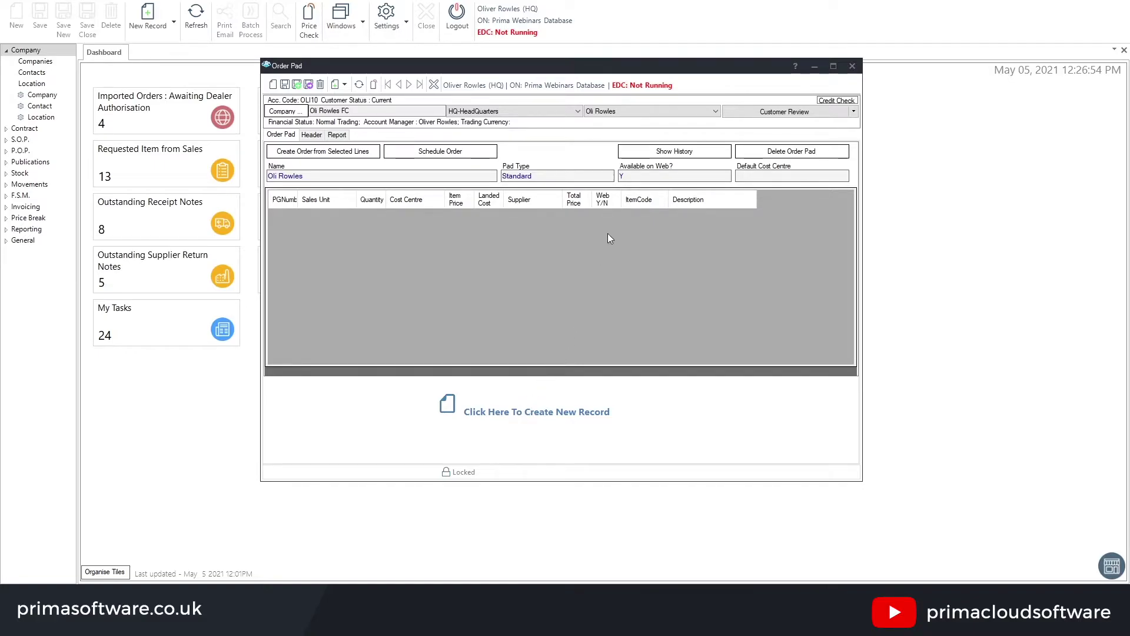
# Show the customer's consolidated price history: 57 items bought May 2020 to May 2021
pyautogui.click(660, 152)
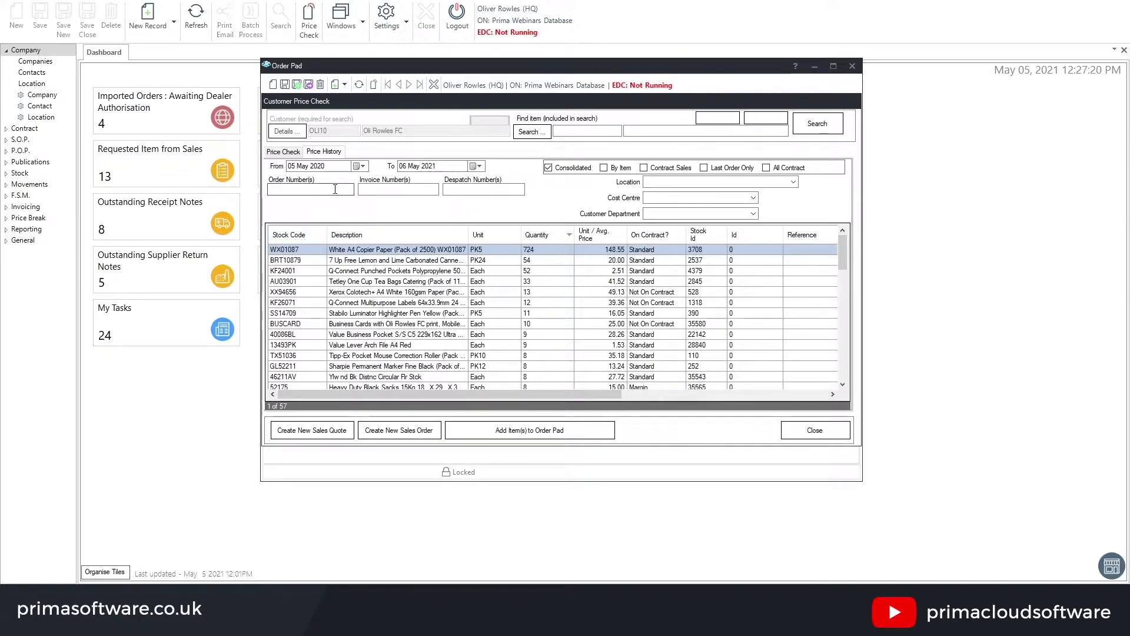
# Reload the price history as per-item lines and select order lines 1004 and 1065
pyautogui.click(411, 190)
pyautogui.click(494, 189)
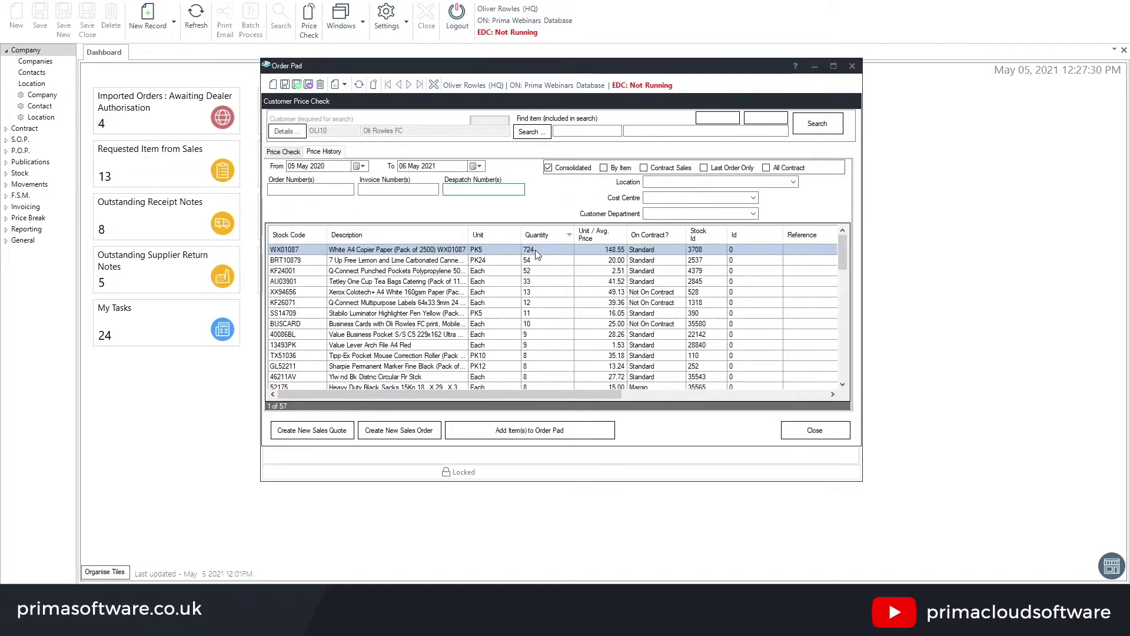
pyautogui.click(612, 168)
pyautogui.click(815, 133)
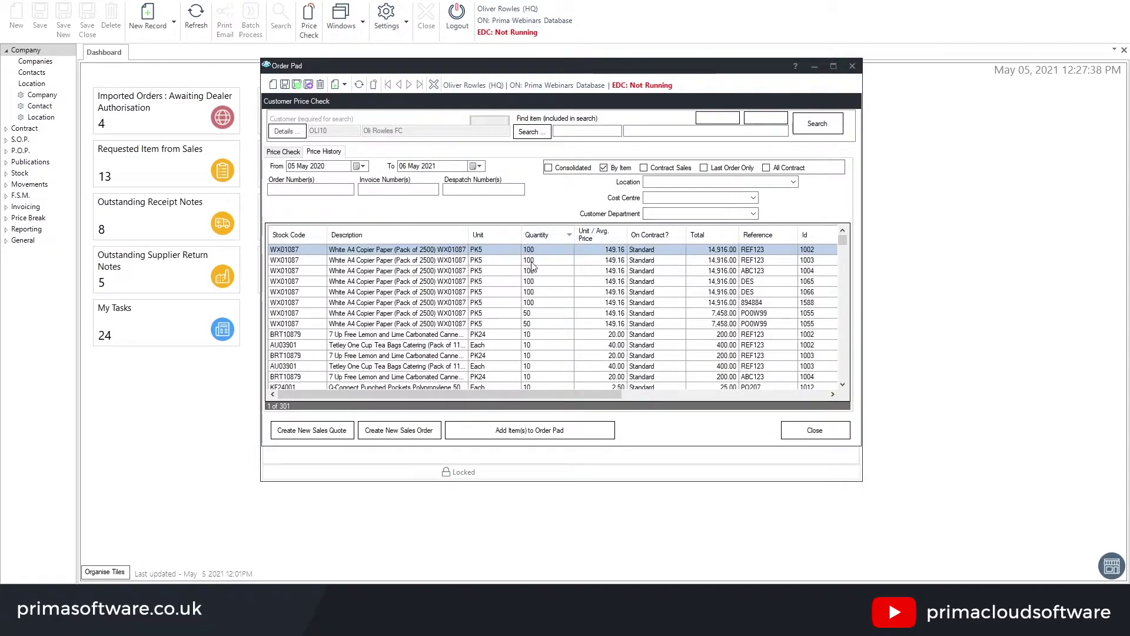
pyautogui.click(535, 269)
pyautogui.click(542, 282)
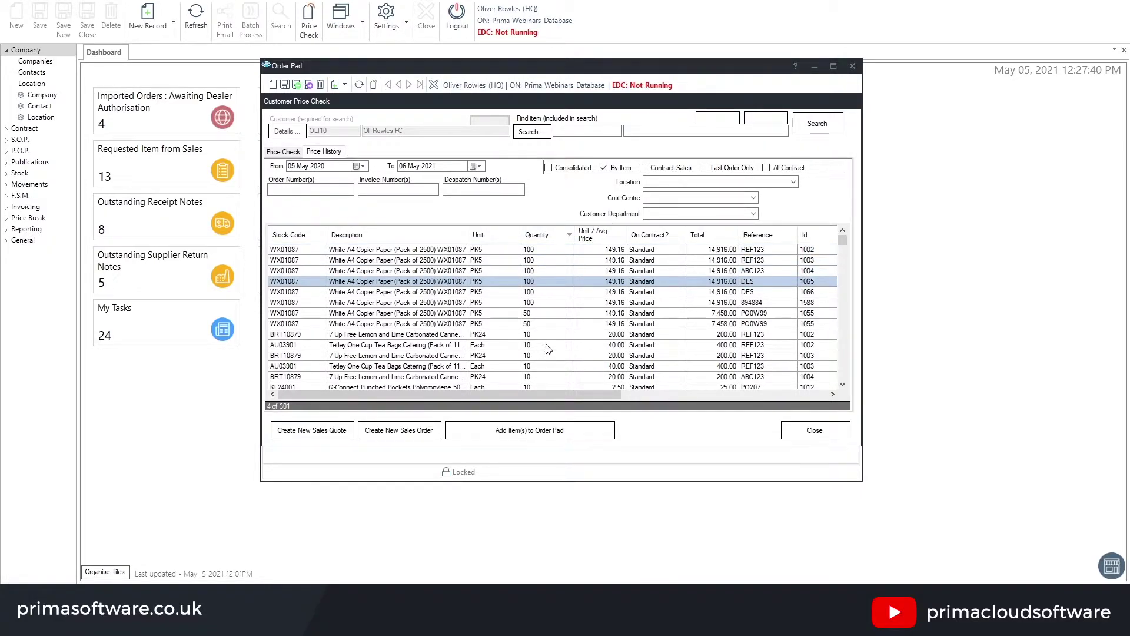
# Try the Contract Sales and Last Order Only filters, then search with All Contract ticked
pyautogui.click(644, 168)
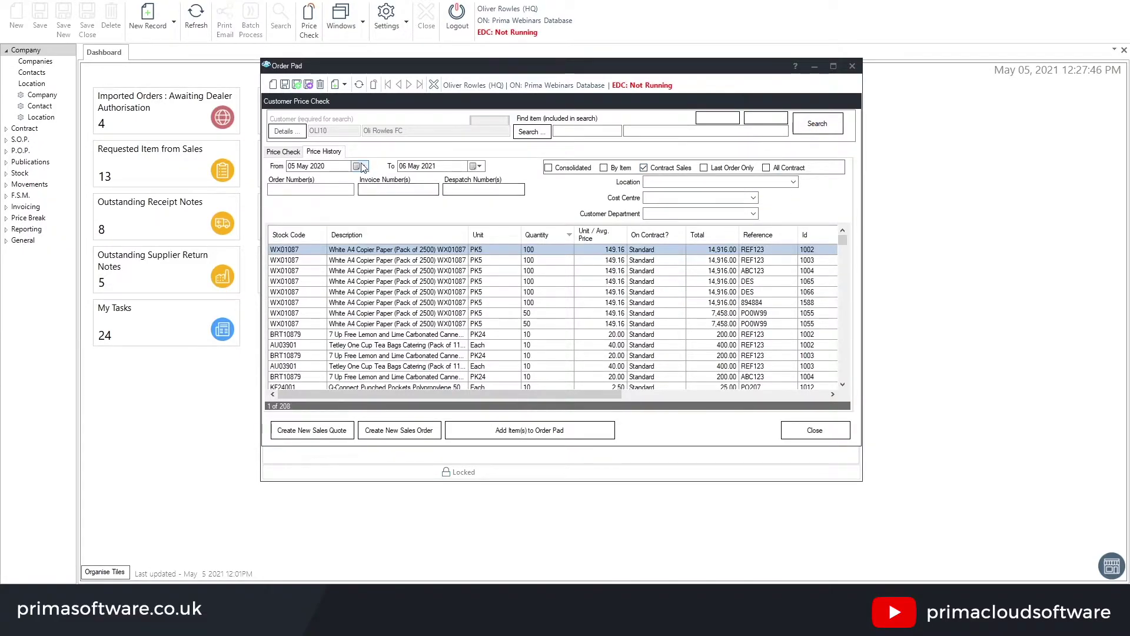
pyautogui.click(729, 168)
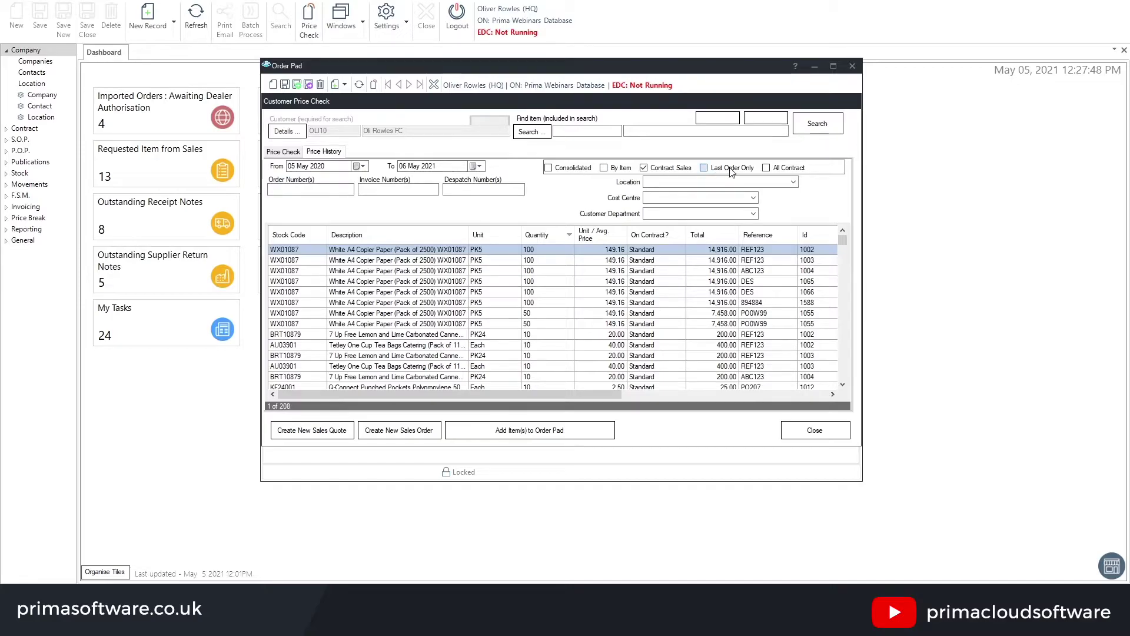
pyautogui.click(820, 124)
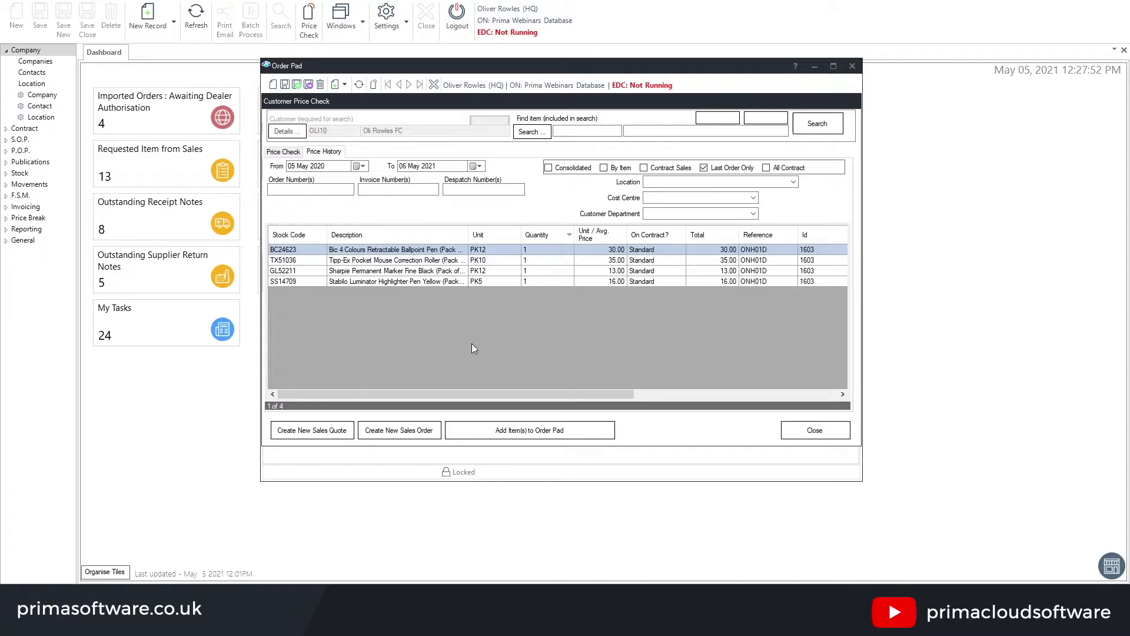
pyautogui.click(768, 168)
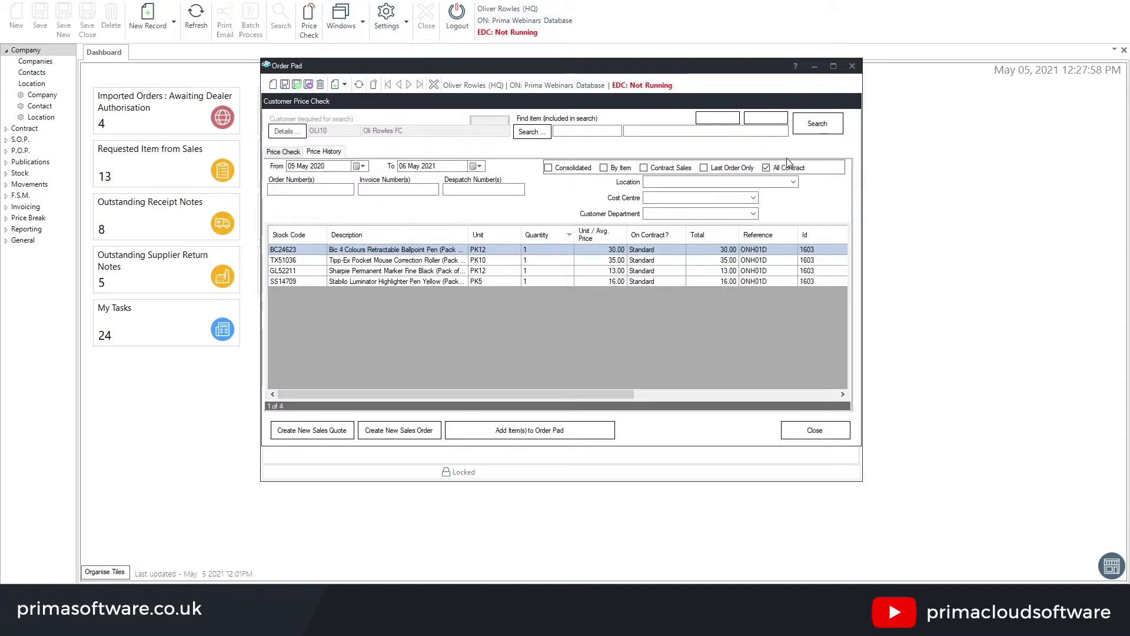
pyautogui.click(817, 133)
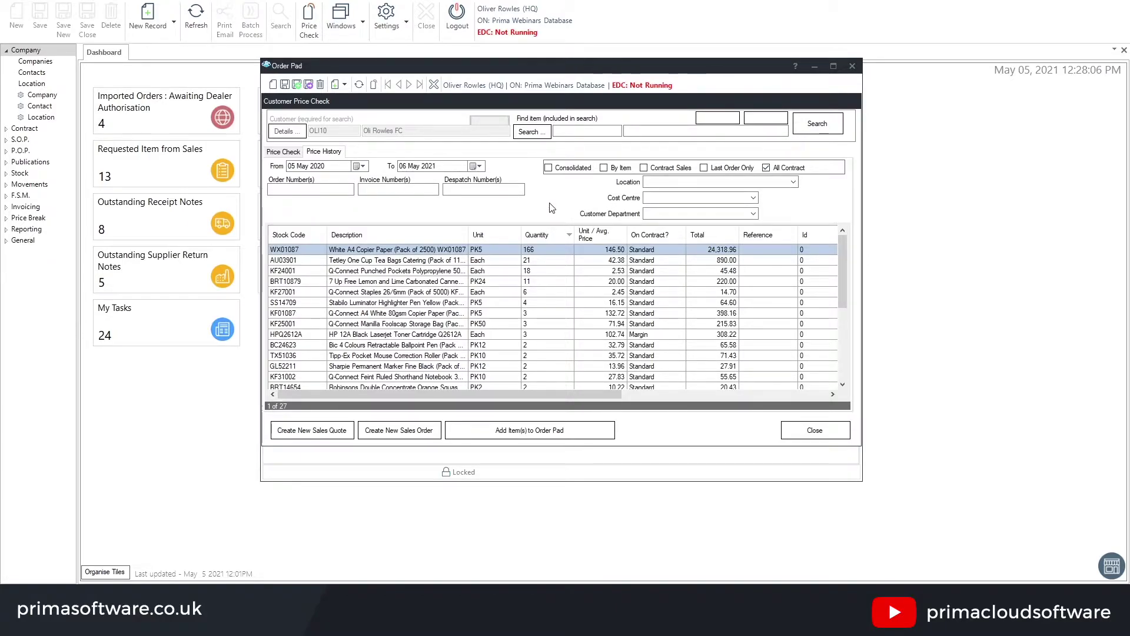
# Switch to per-item history and search item descriptions for 'paper', giving 30 lines
pyautogui.click(617, 169)
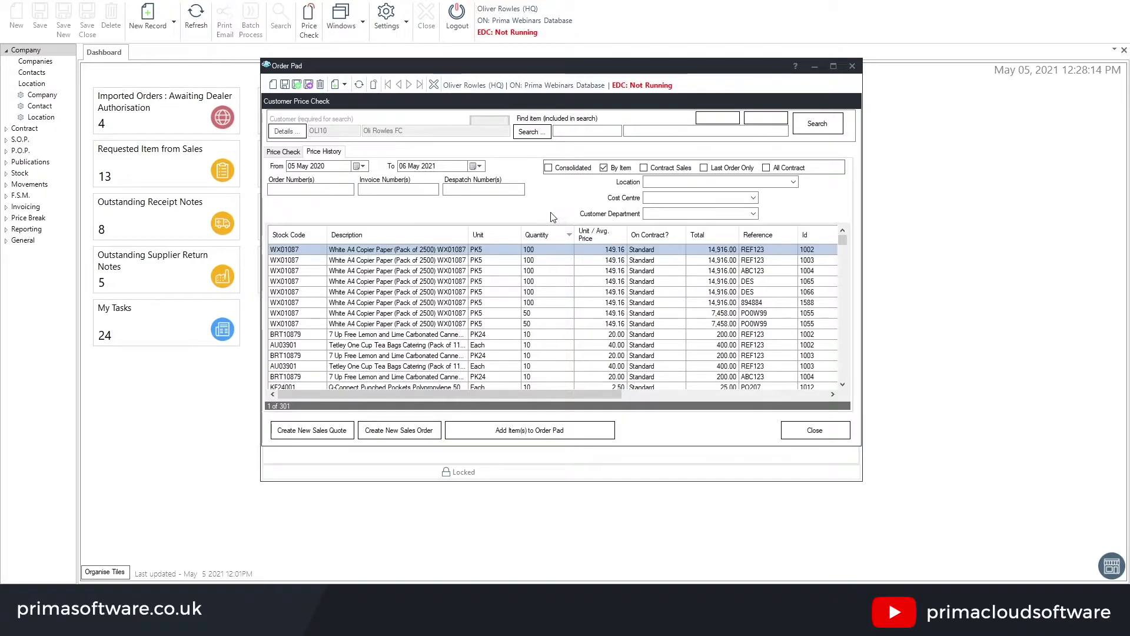
pyautogui.scroll(-5, 474, 321)
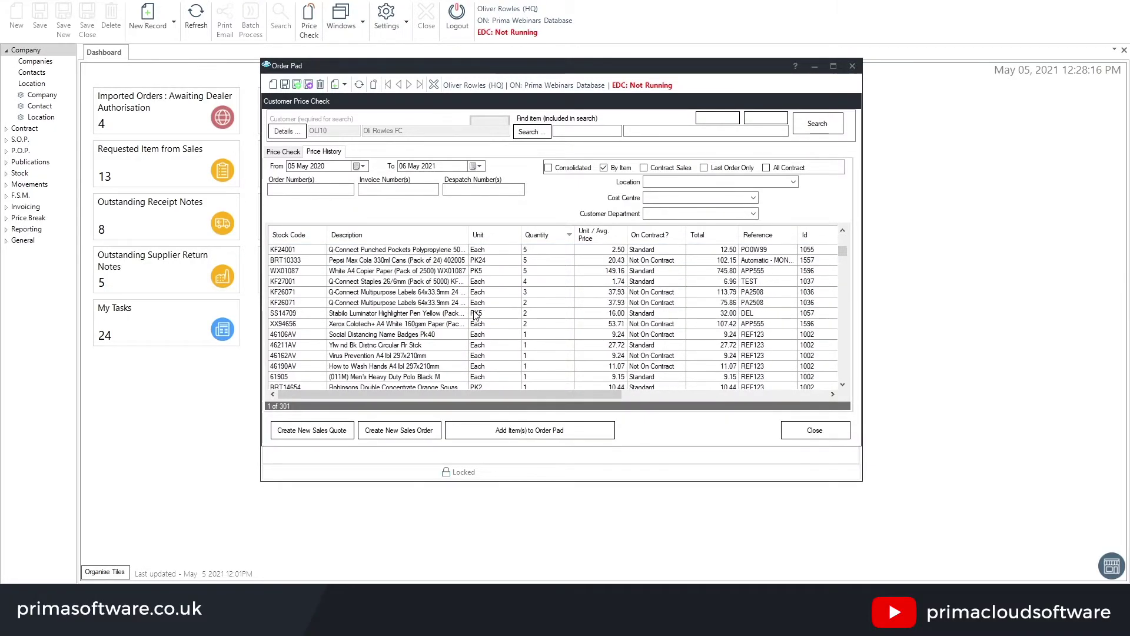
pyautogui.scroll(5, 512, 330)
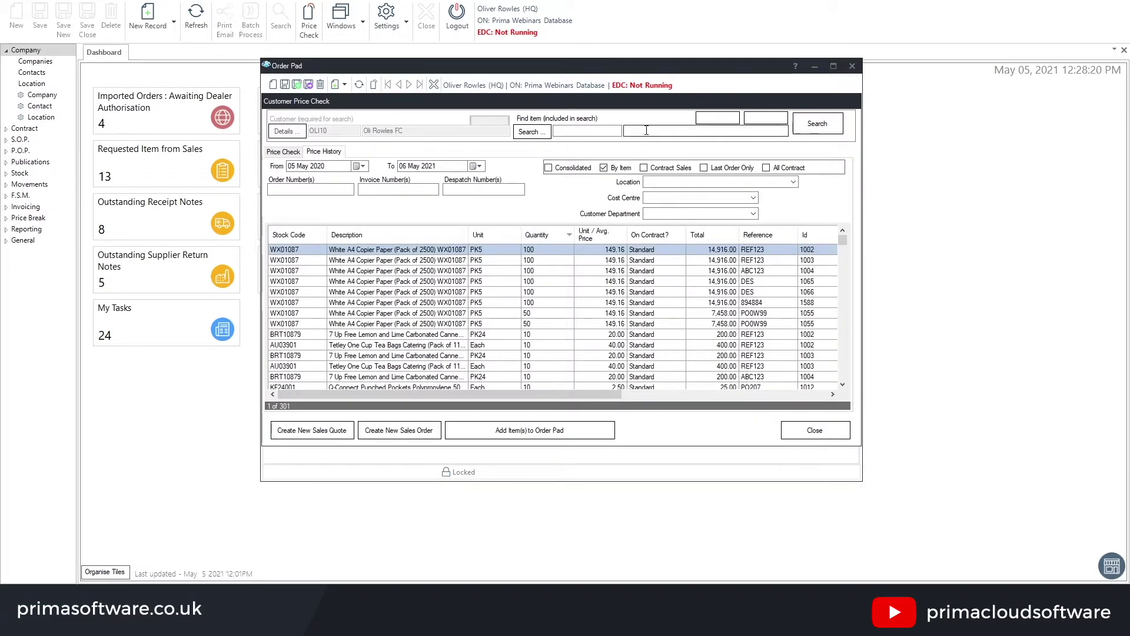
pyautogui.click(642, 130)
pyautogui.click(642, 130)
pyautogui.write('pa')
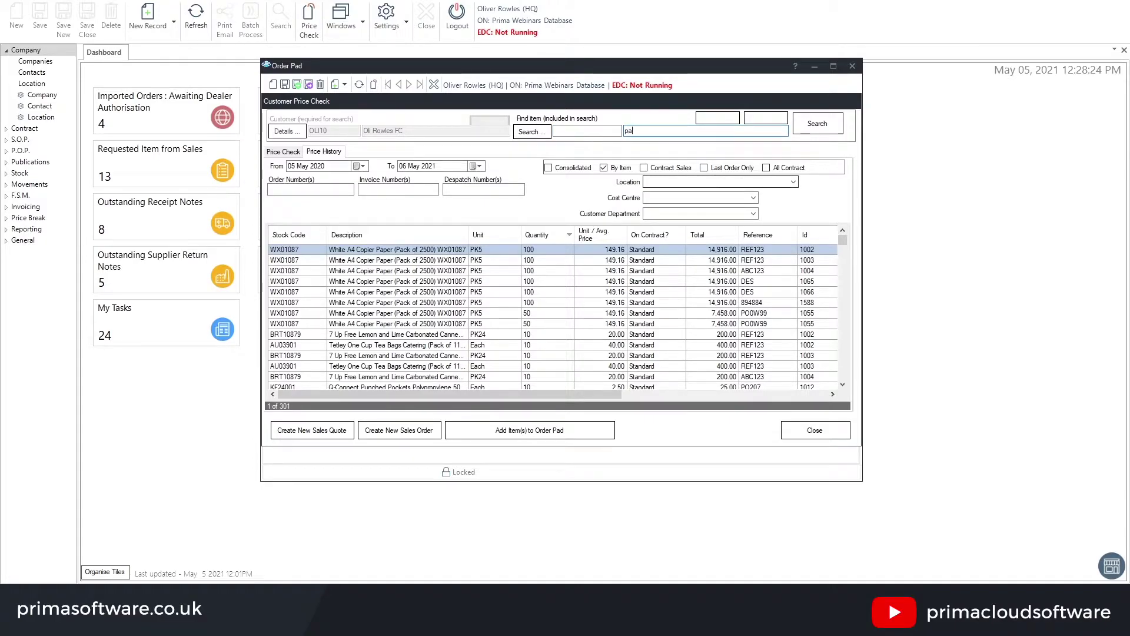
pyautogui.write('per')
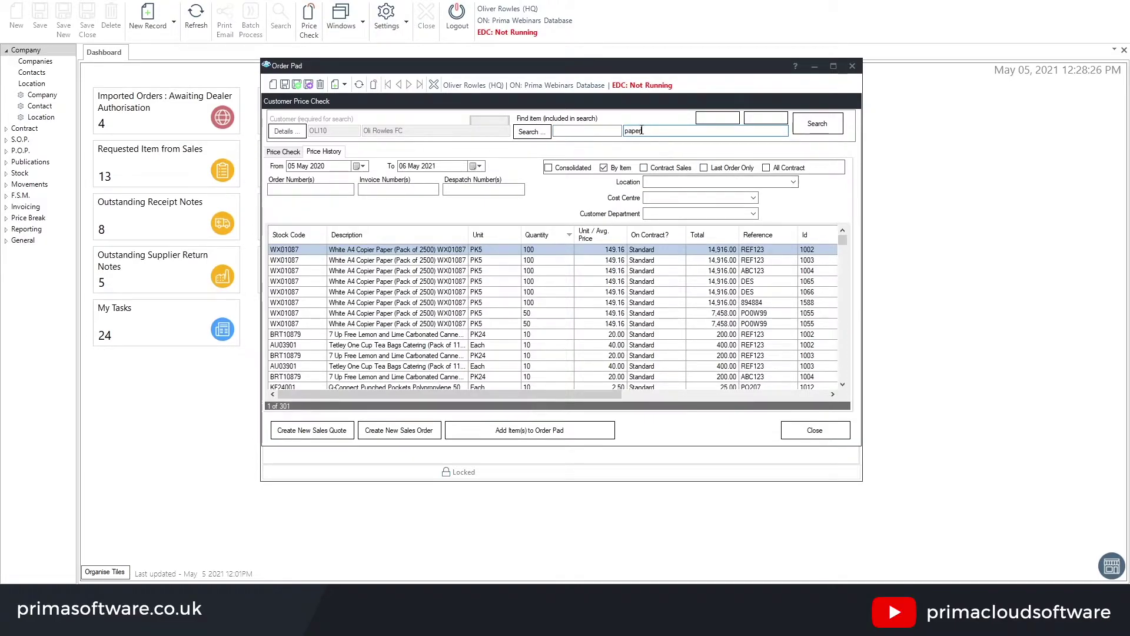
pyautogui.click(816, 125)
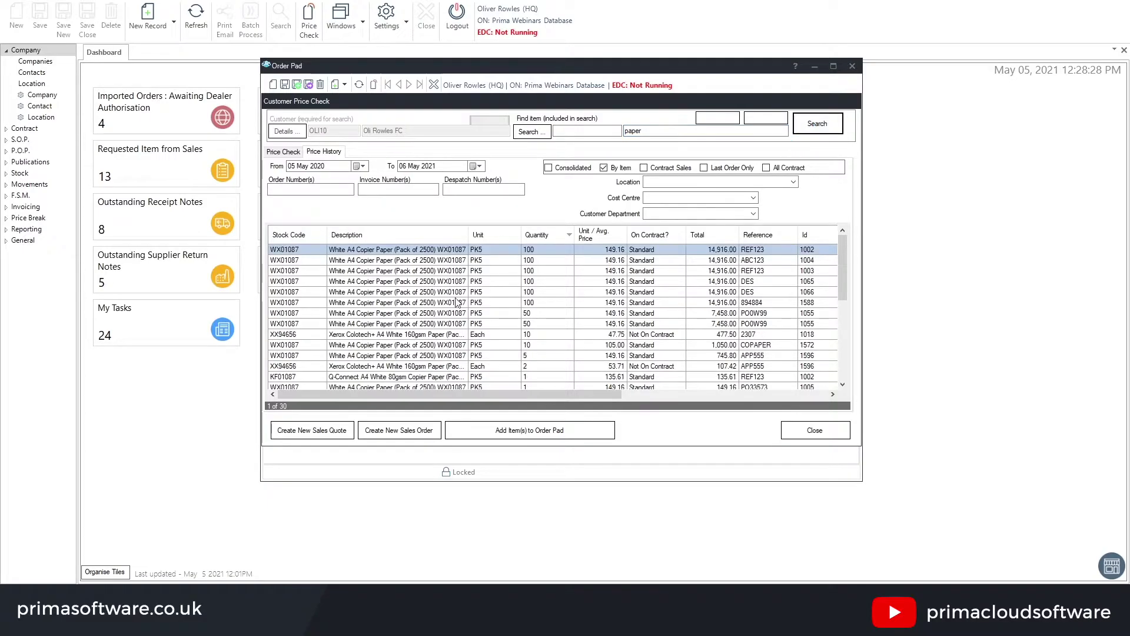
# Browse the paper results and select the first White A4 Copier Paper line
pyautogui.scroll(-2, 494, 294)
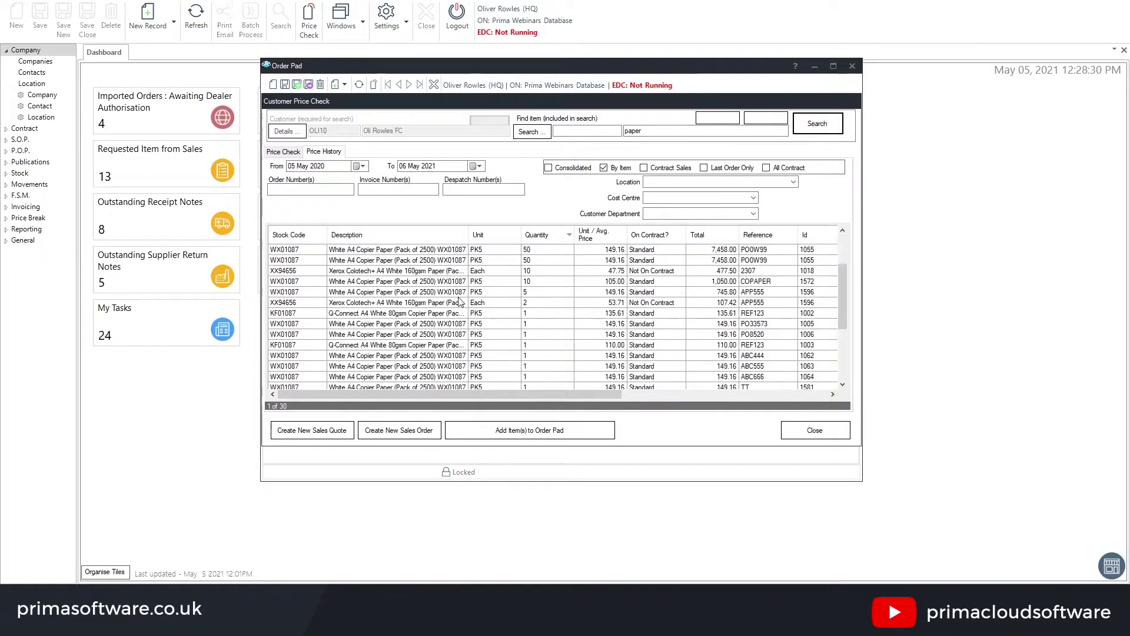
pyautogui.scroll(2, 456, 312)
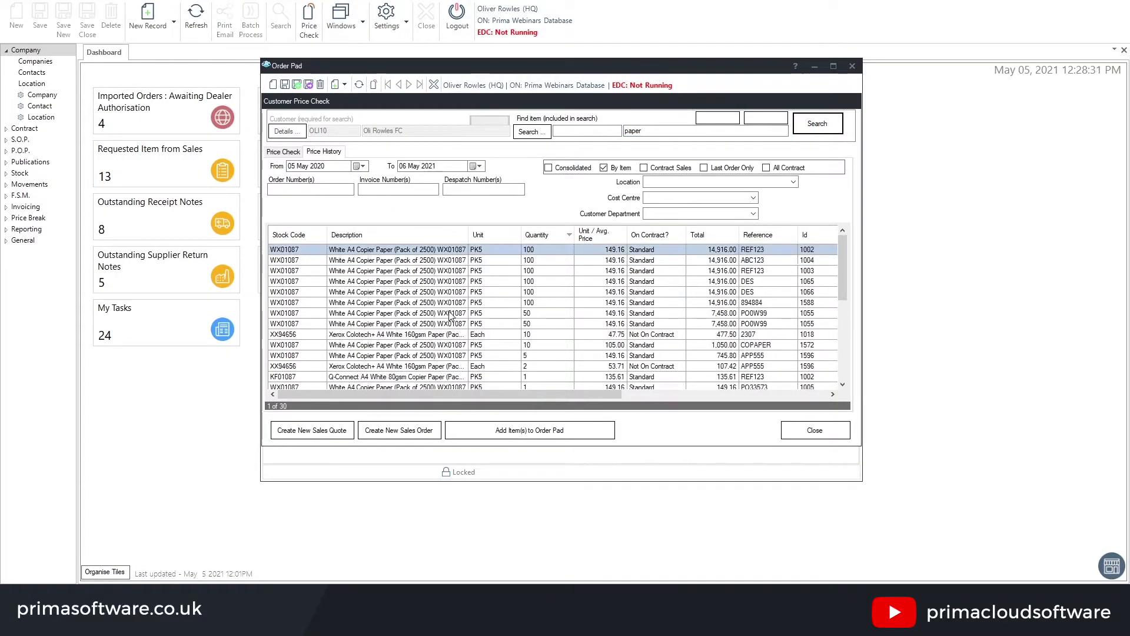
pyautogui.click(292, 305)
pyautogui.scroll(-2, 361, 310)
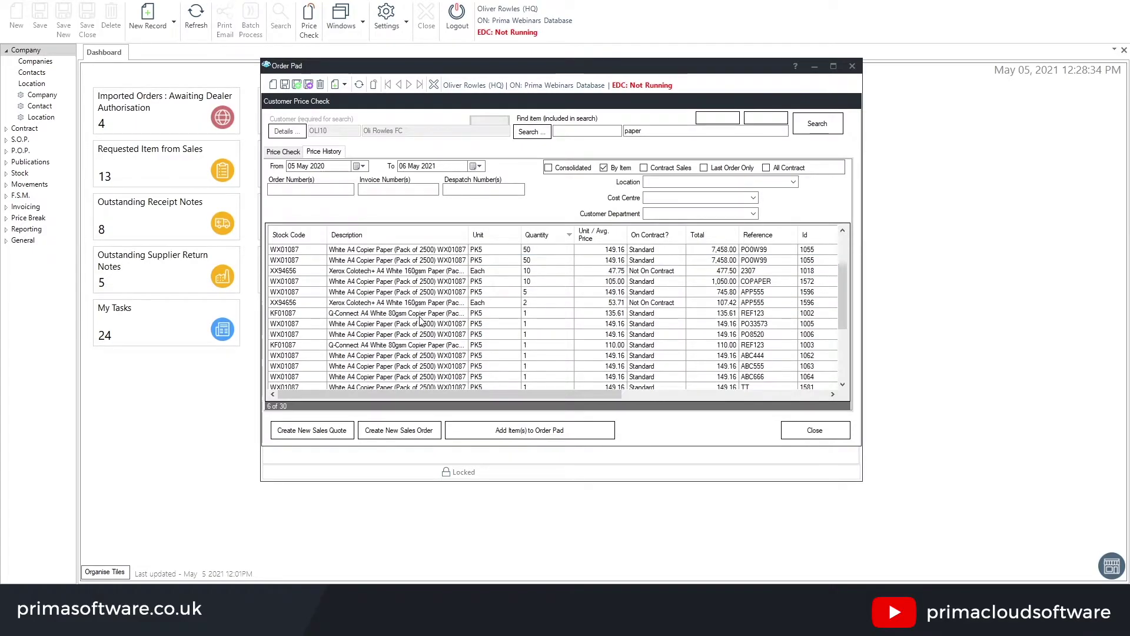
pyautogui.click(347, 314)
pyautogui.scroll(-1, 418, 352)
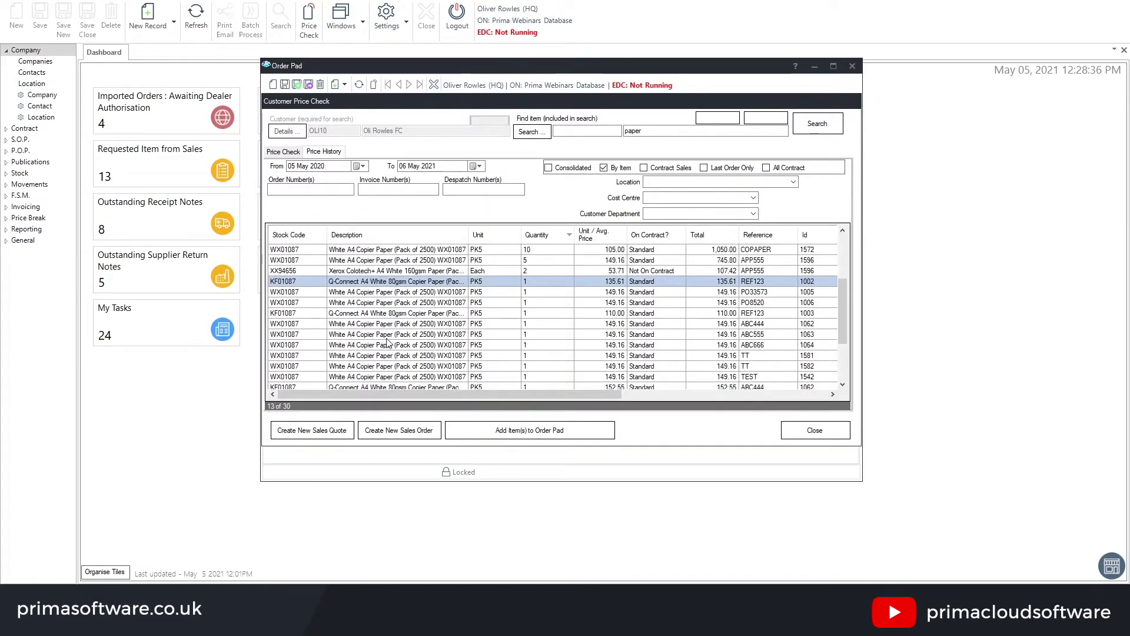
pyautogui.scroll(-2, 328, 322)
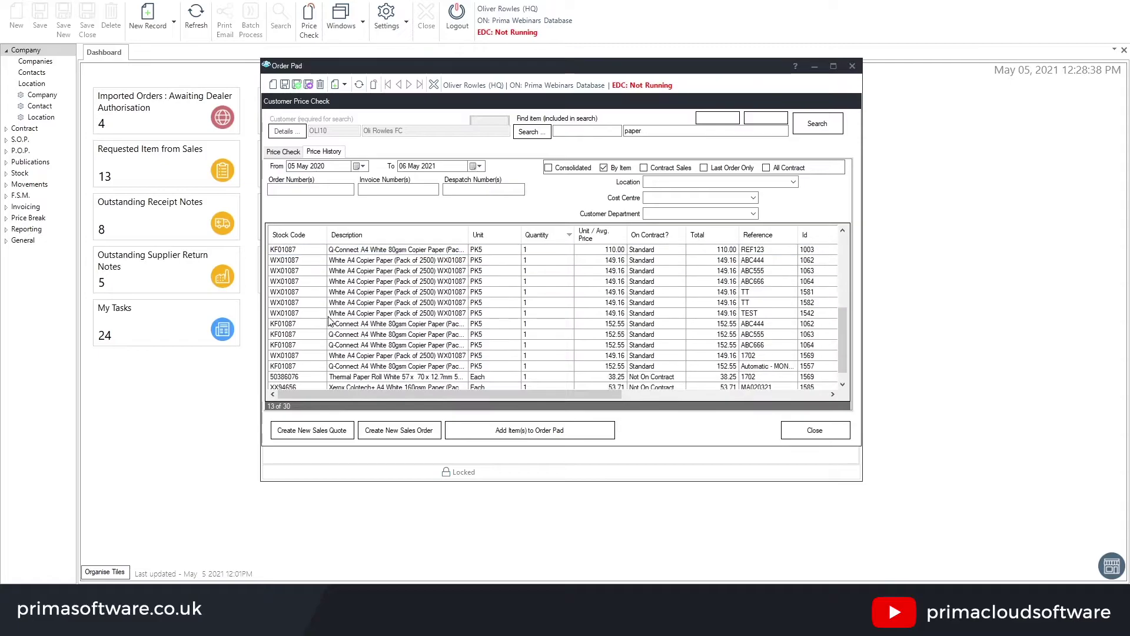
pyautogui.click(299, 376)
pyautogui.scroll(3, 371, 344)
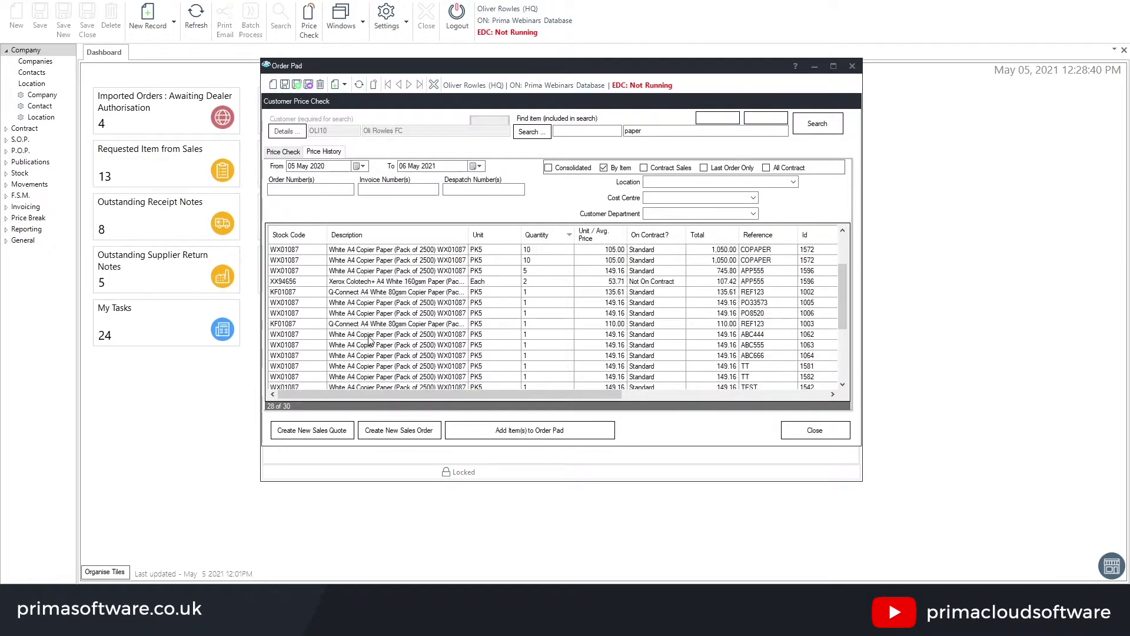
pyautogui.scroll(3, 371, 340)
pyautogui.click(377, 250)
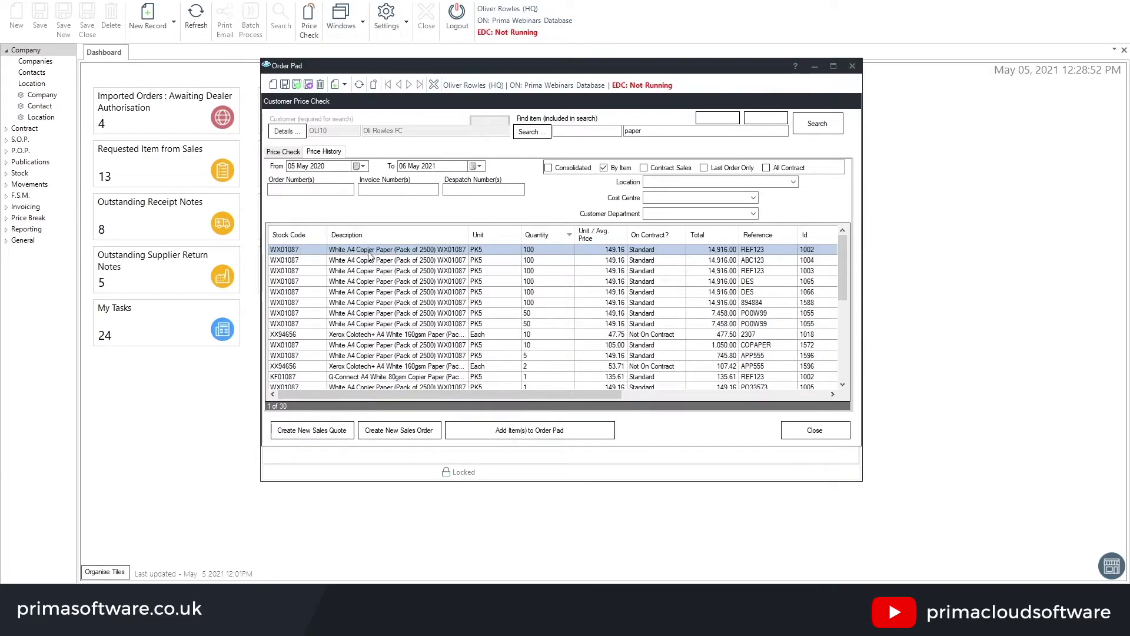
# Add White A4 Copier Paper and Xerox Colotech+ 160gsm to the order pad, then open Schedule Order
pyautogui.keyDown('ctrl'); pyautogui.click(412, 334); pyautogui.keyUp('ctrl')
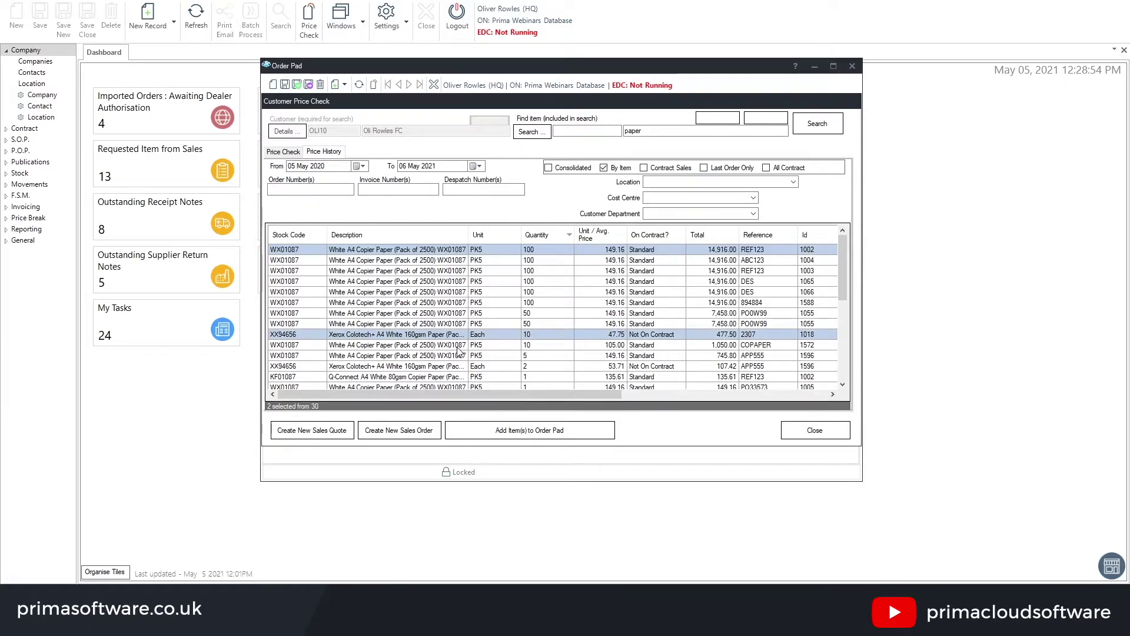
pyautogui.click(505, 434)
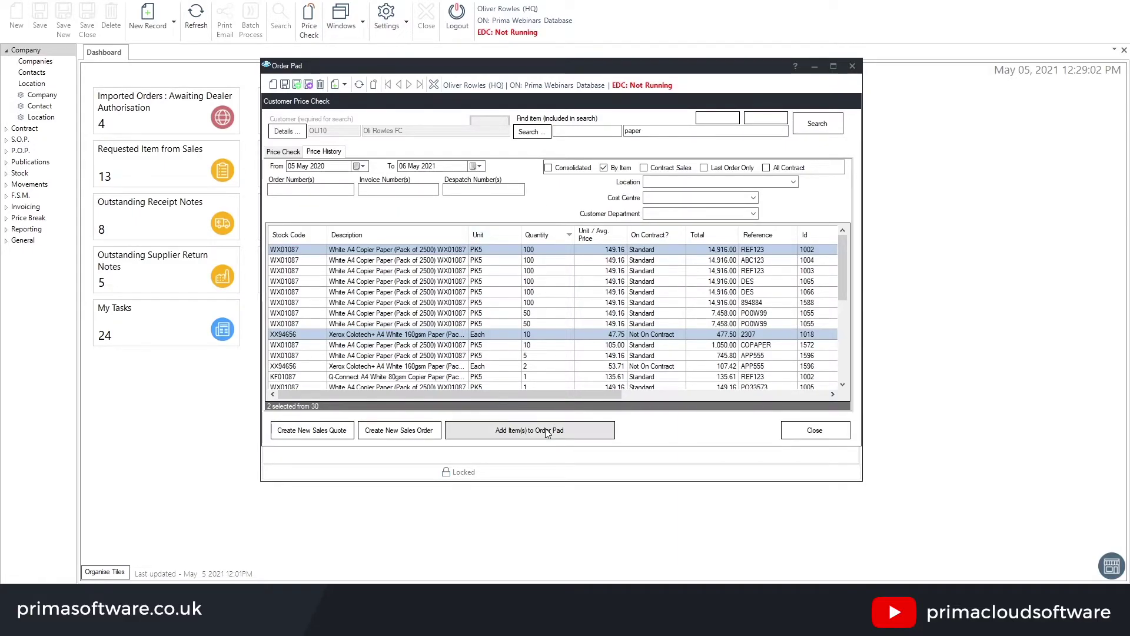
pyautogui.click(527, 434)
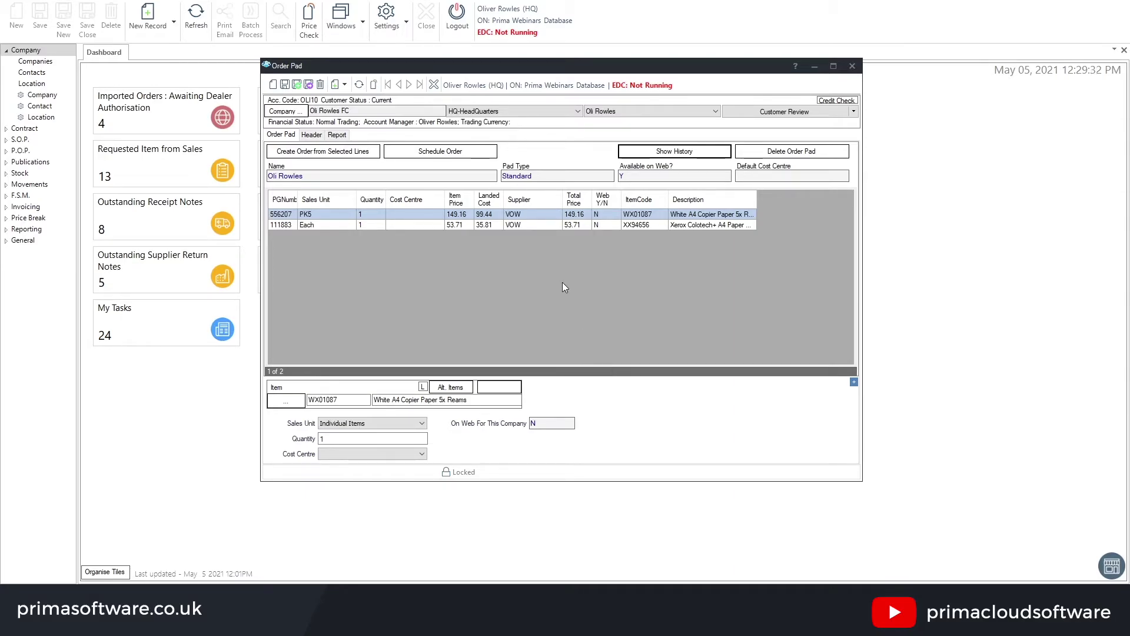
pyautogui.click(440, 151)
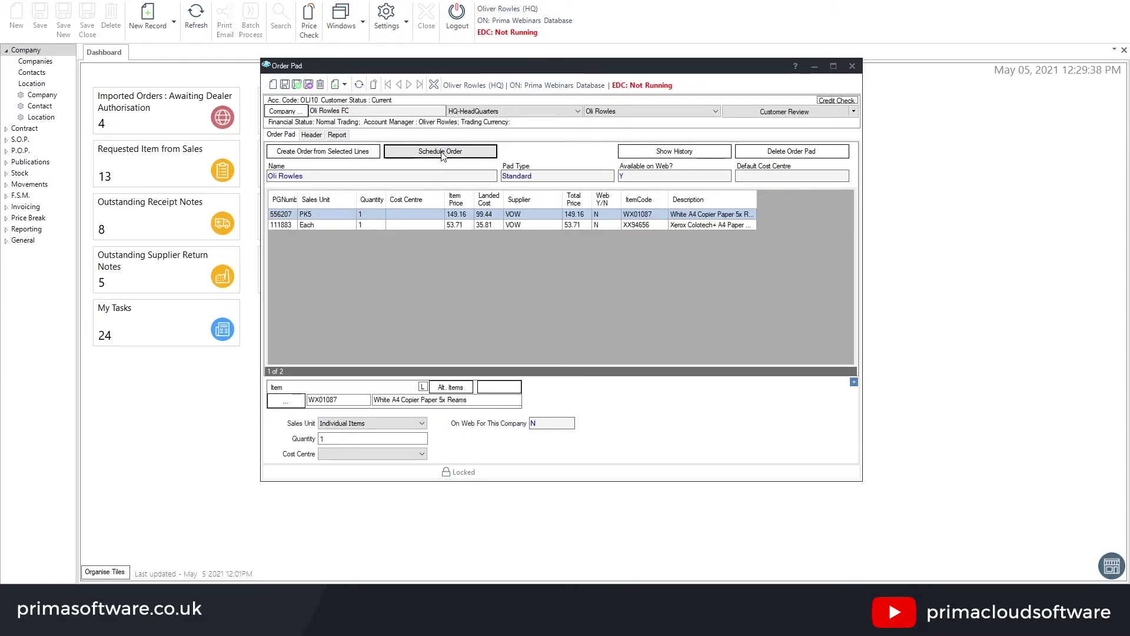
# Save a new schedule entry with the description 'Monthly Repeat Order'
pyautogui.moveTo(444, 91); pyautogui.dragTo(485, 133)
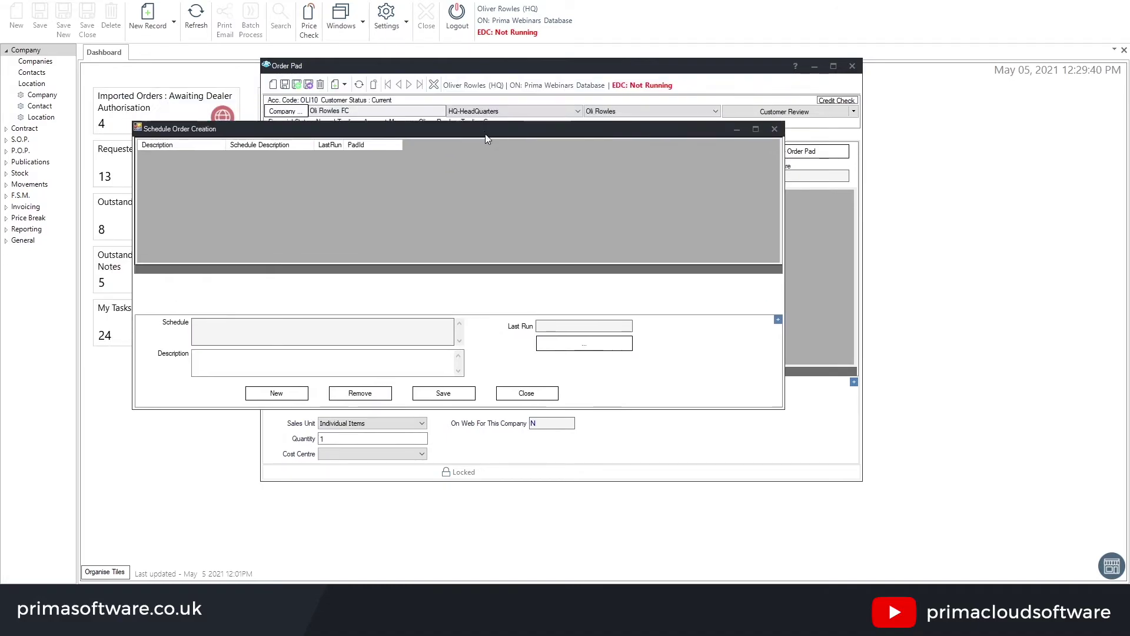
pyautogui.click(279, 353)
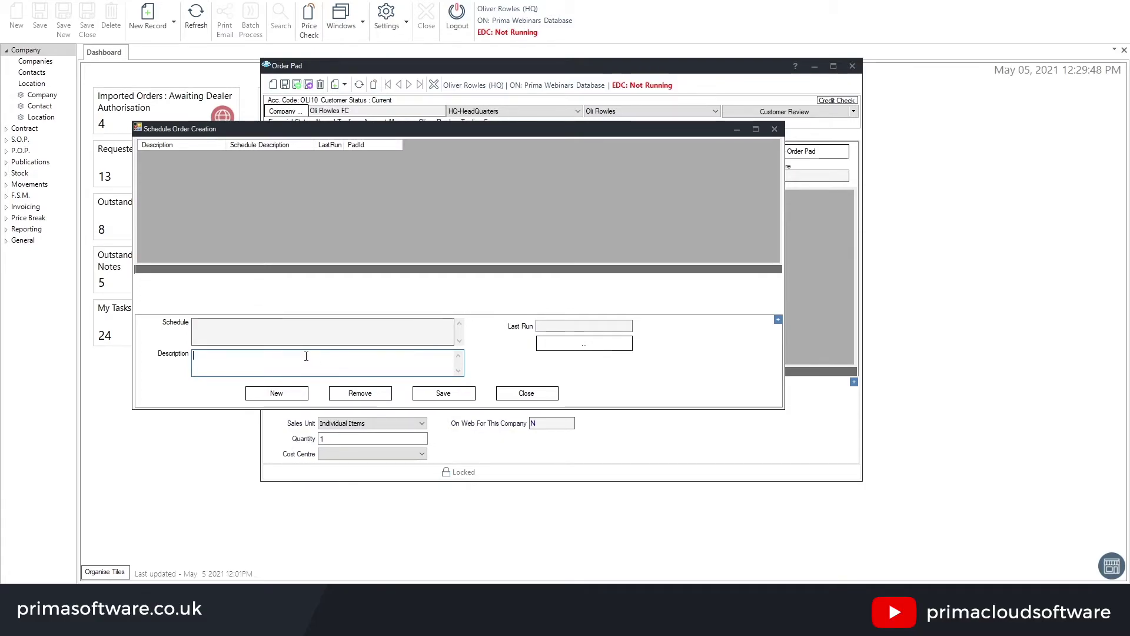
pyautogui.write('Mon')
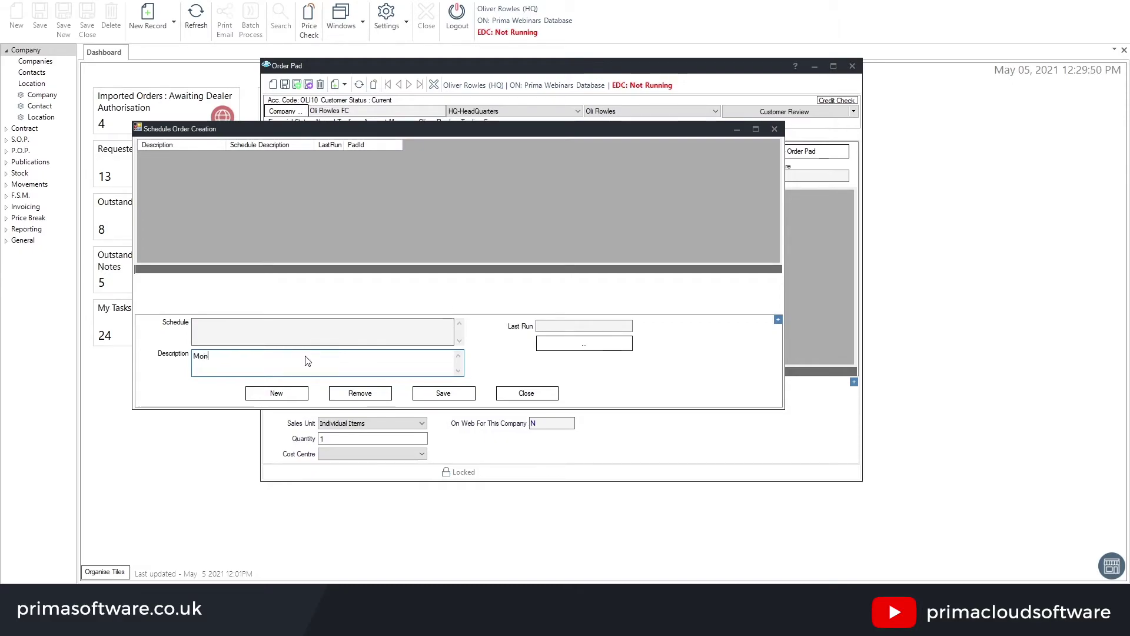
pyautogui.write('thly Repeat Ord')
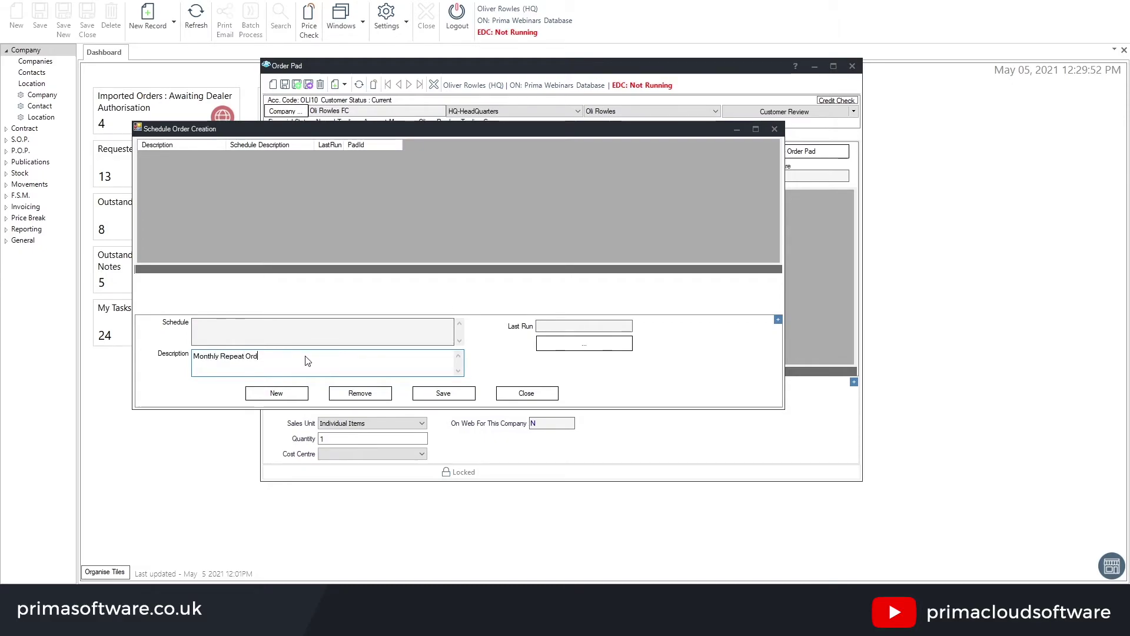
pyautogui.write('er')
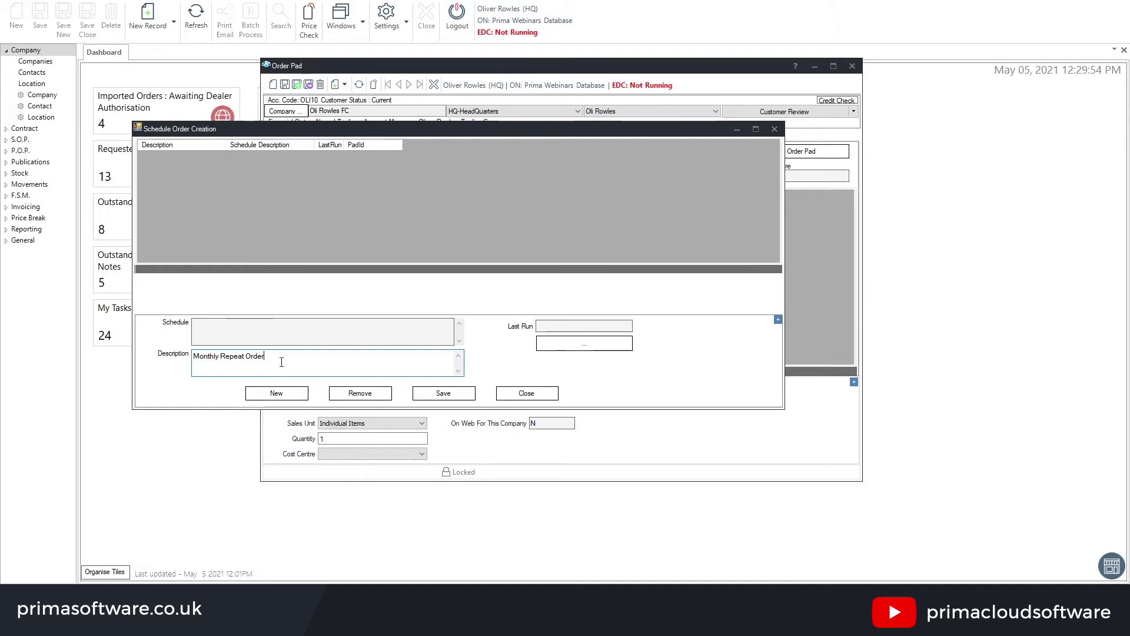
pyautogui.click(436, 393)
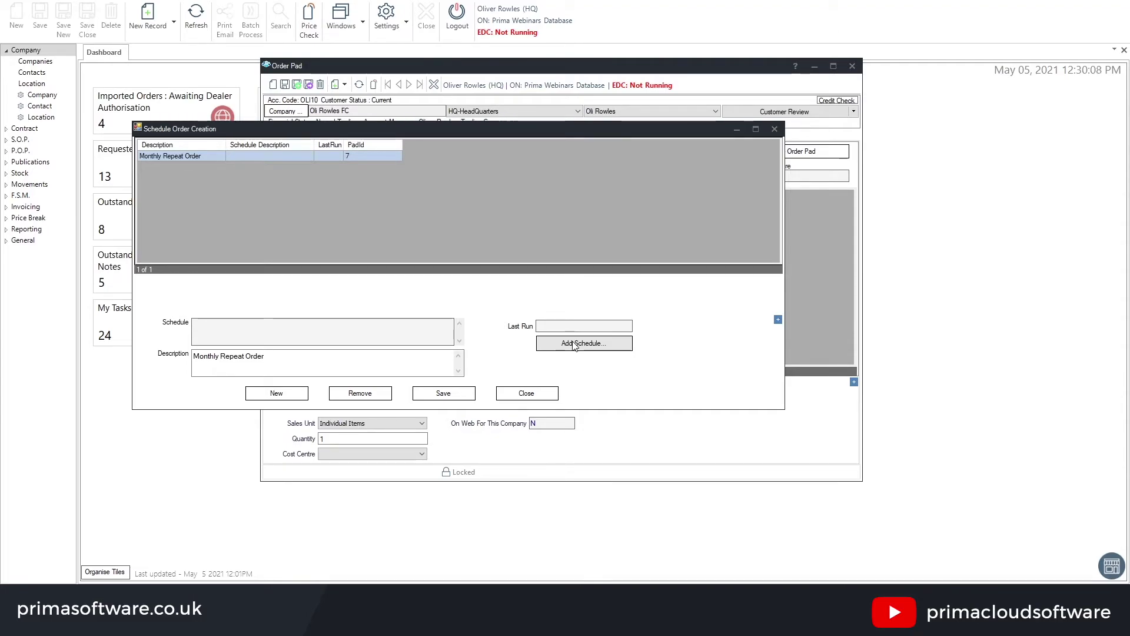
# Add a weekly schedule and untick Tuesday to Friday so it runs on Mondays only
pyautogui.click(572, 347)
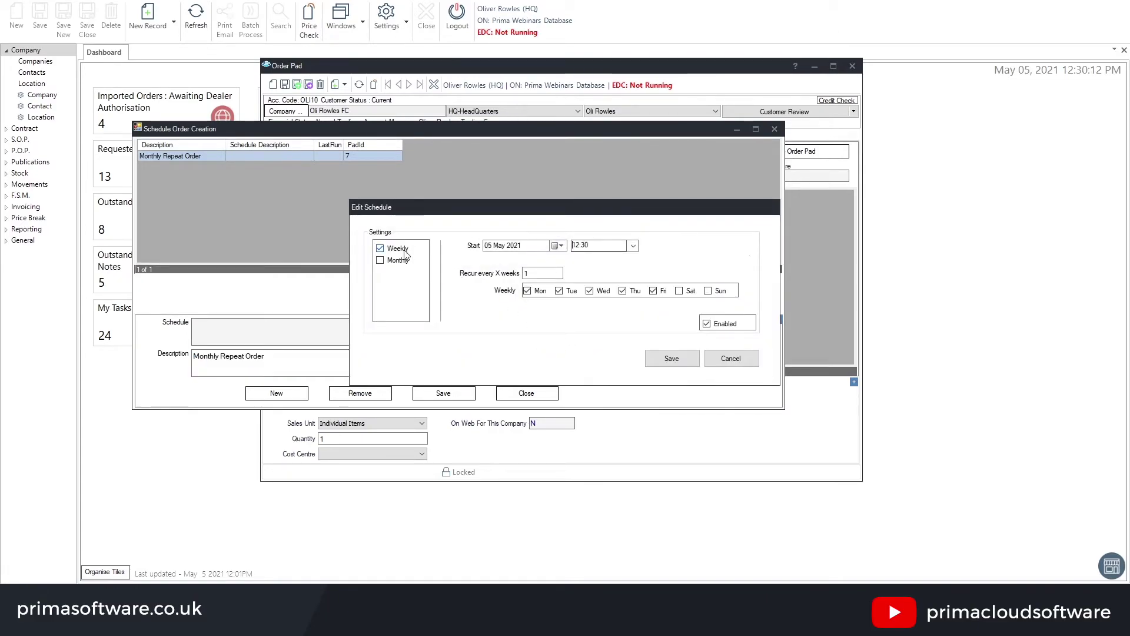
pyautogui.doubleClick(524, 274)
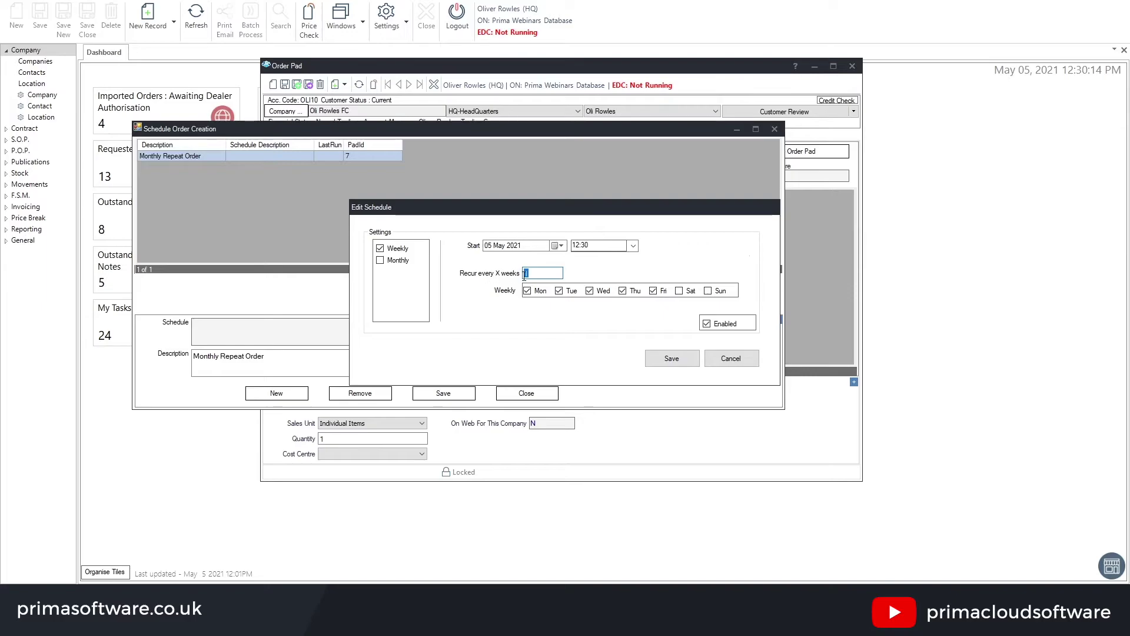
pyautogui.click(558, 290)
pyautogui.click(589, 290)
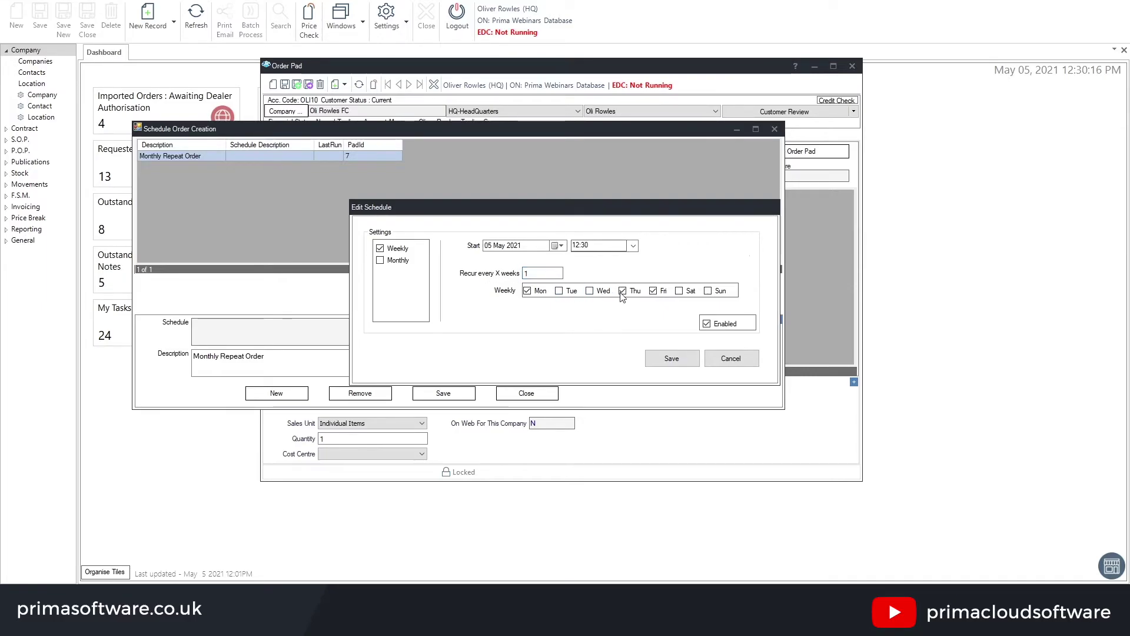
pyautogui.click(622, 291)
pyautogui.click(652, 290)
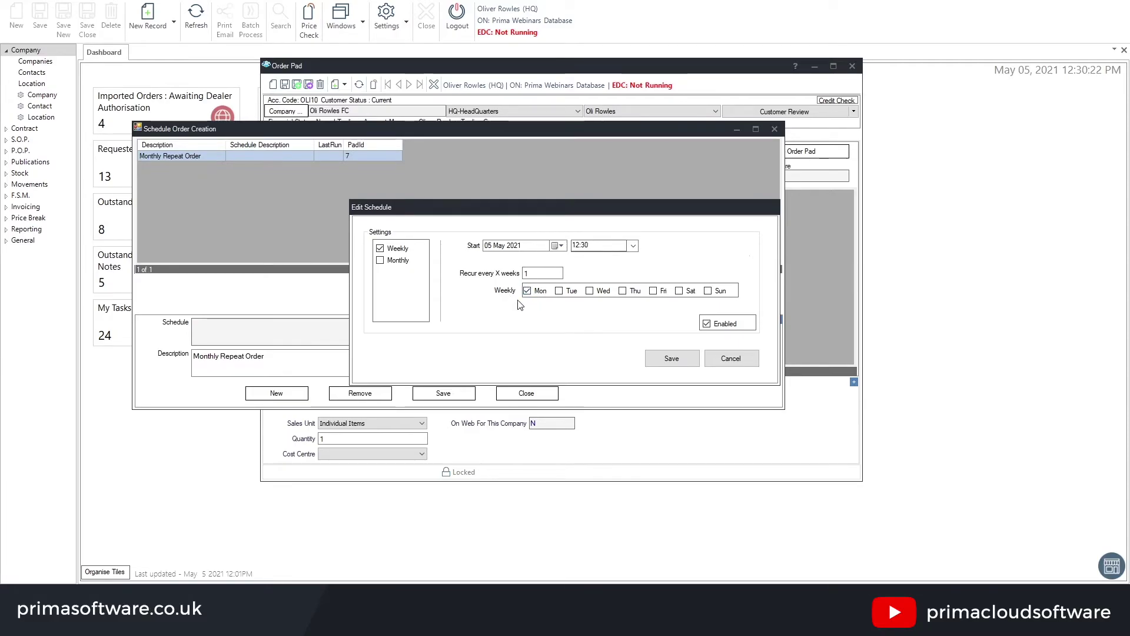
# Set the start time to 09:00 and retype the recurrence interval field with 21
pyautogui.click(633, 246)
pyautogui.click(636, 272)
pyautogui.scroll(5, 634, 267)
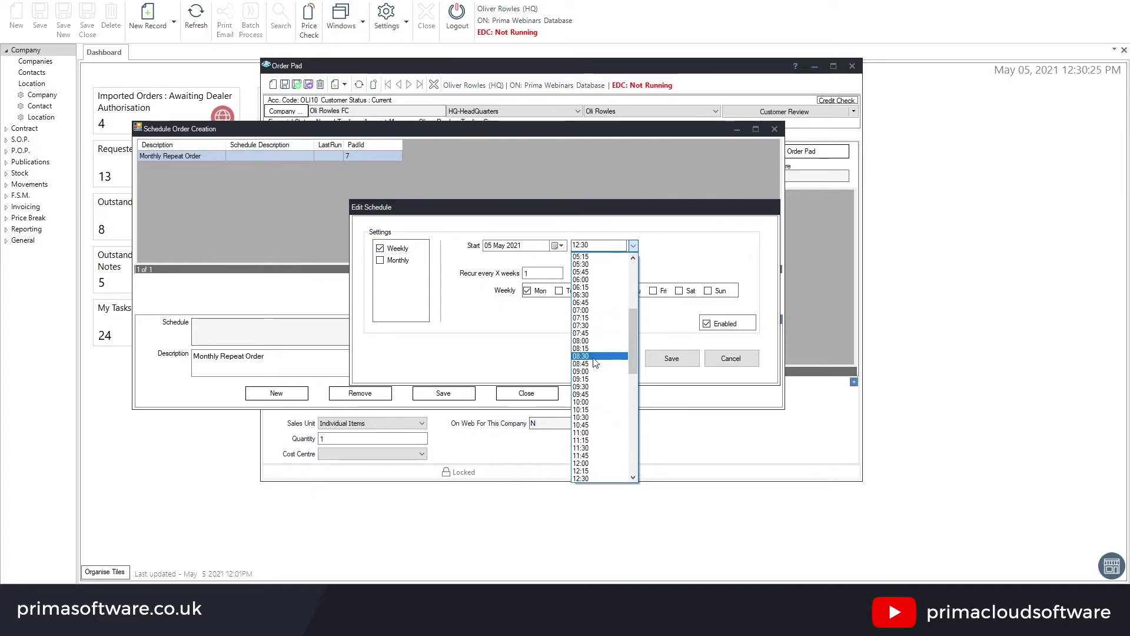
pyautogui.click(591, 372)
pyautogui.doubleClick(541, 273)
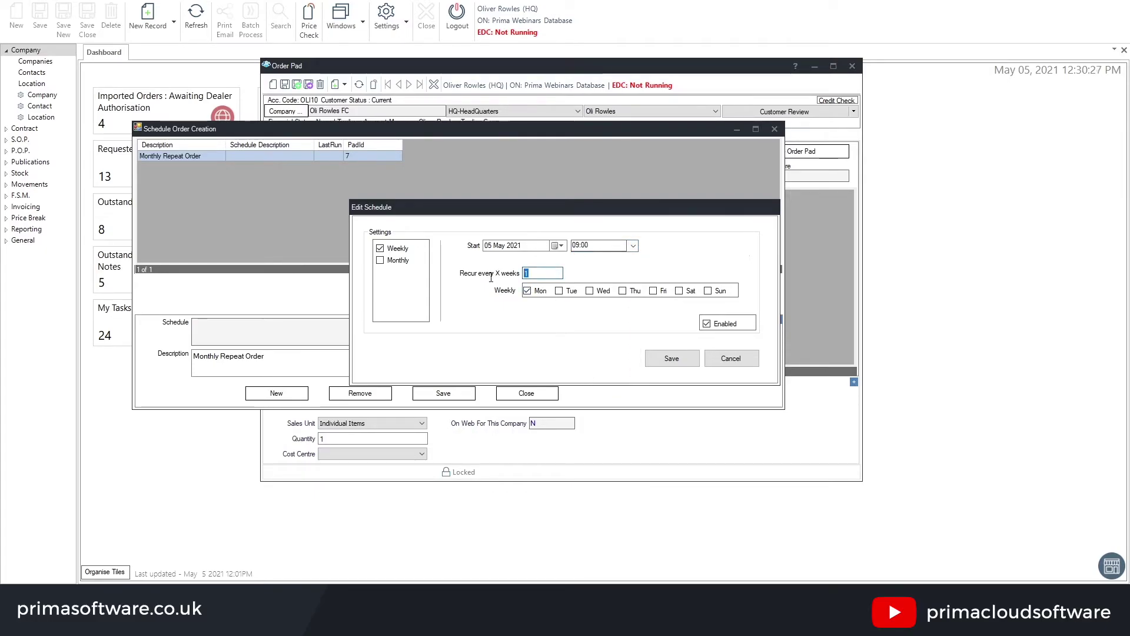
pyautogui.press('BackSpace')
pyautogui.write('2')
pyautogui.write('1')
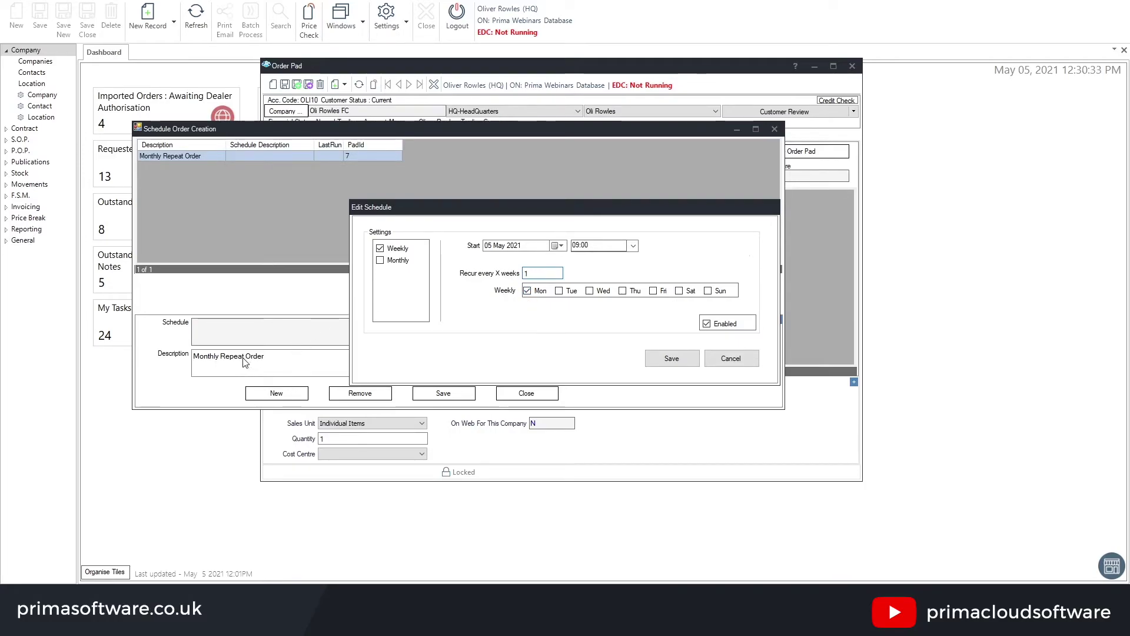
# Switch to monthly recurrence and tick all twelve months, January through December
pyautogui.click(380, 260)
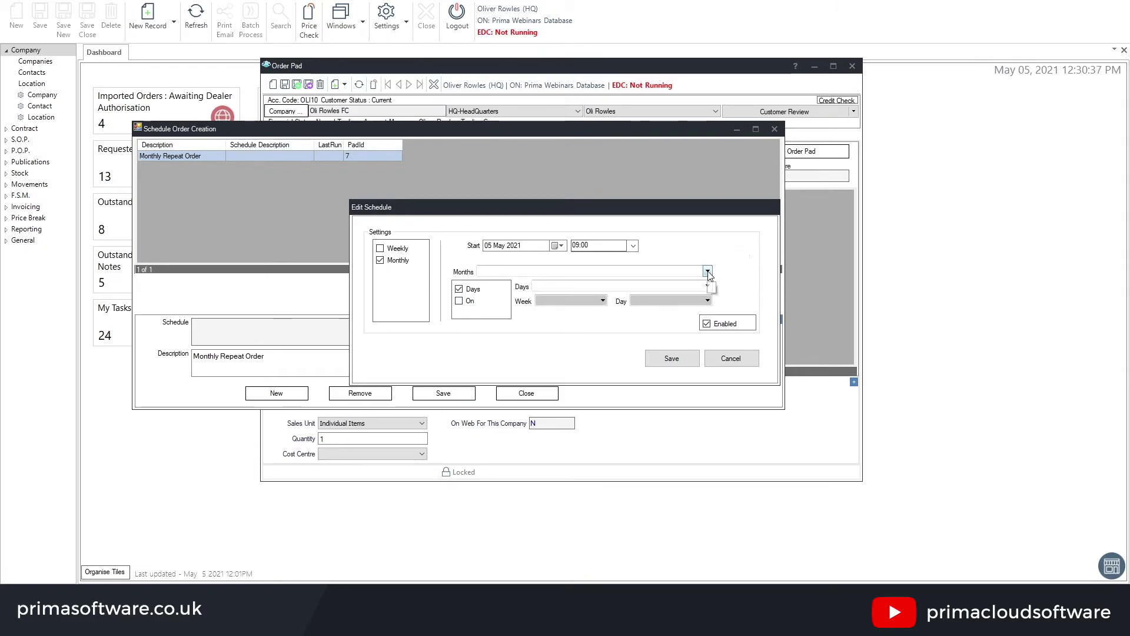
pyautogui.click(707, 271)
pyautogui.click(483, 283)
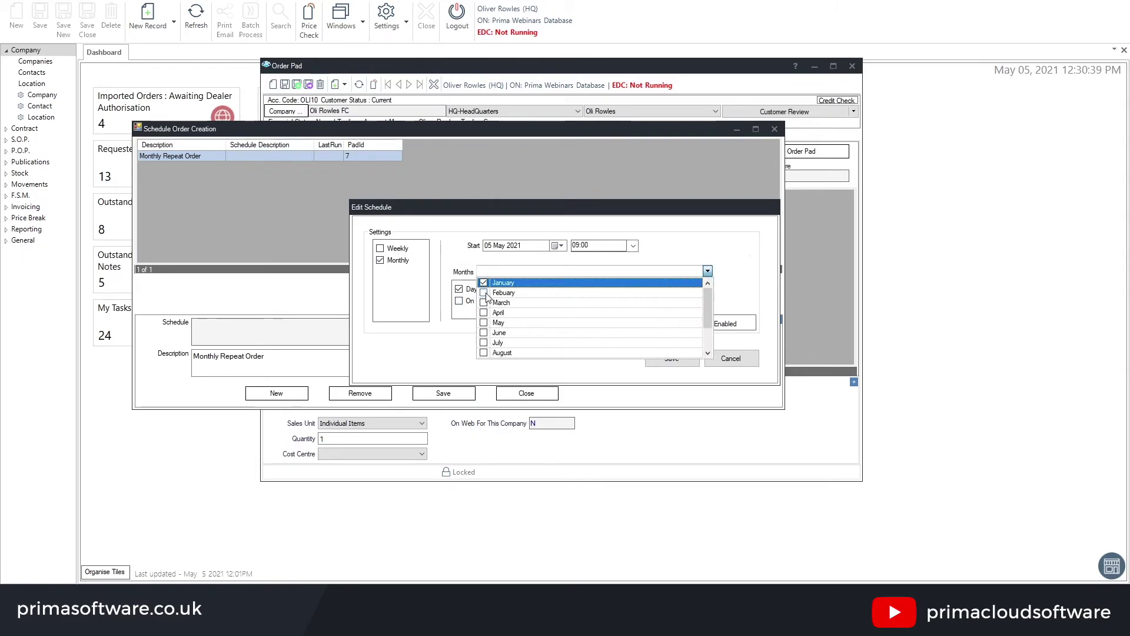
pyautogui.click(484, 293)
pyautogui.click(483, 302)
pyautogui.click(483, 312)
pyautogui.click(483, 322)
pyautogui.click(483, 333)
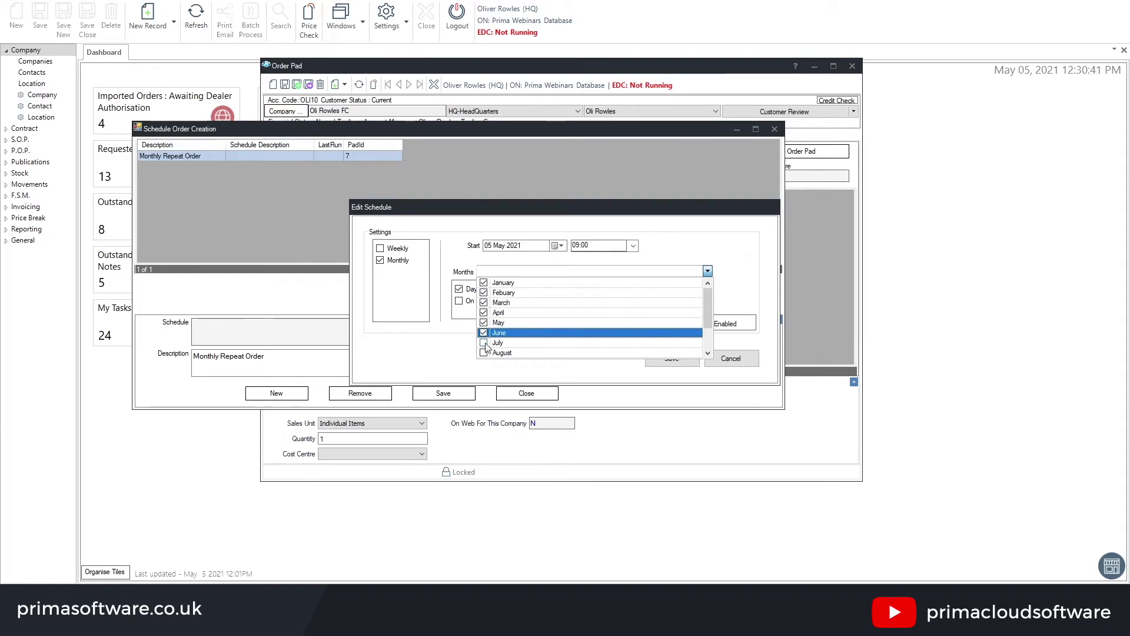
pyautogui.click(484, 343)
pyautogui.click(483, 353)
pyautogui.scroll(-2, 538, 322)
pyautogui.click(483, 322)
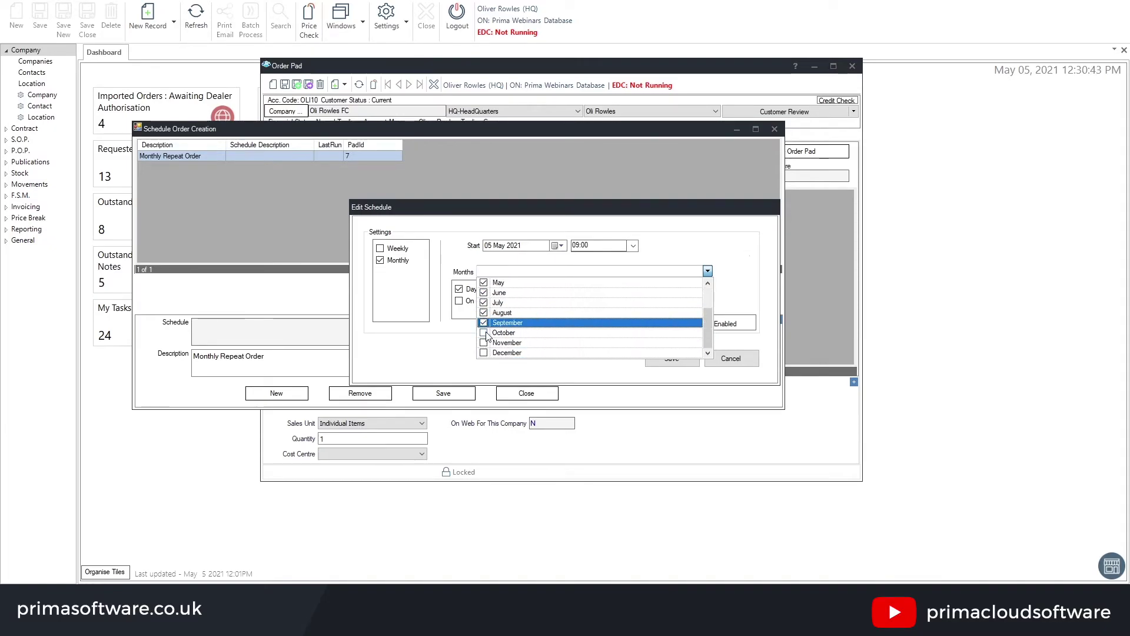
pyautogui.click(483, 333)
pyautogui.click(484, 343)
pyautogui.click(484, 353)
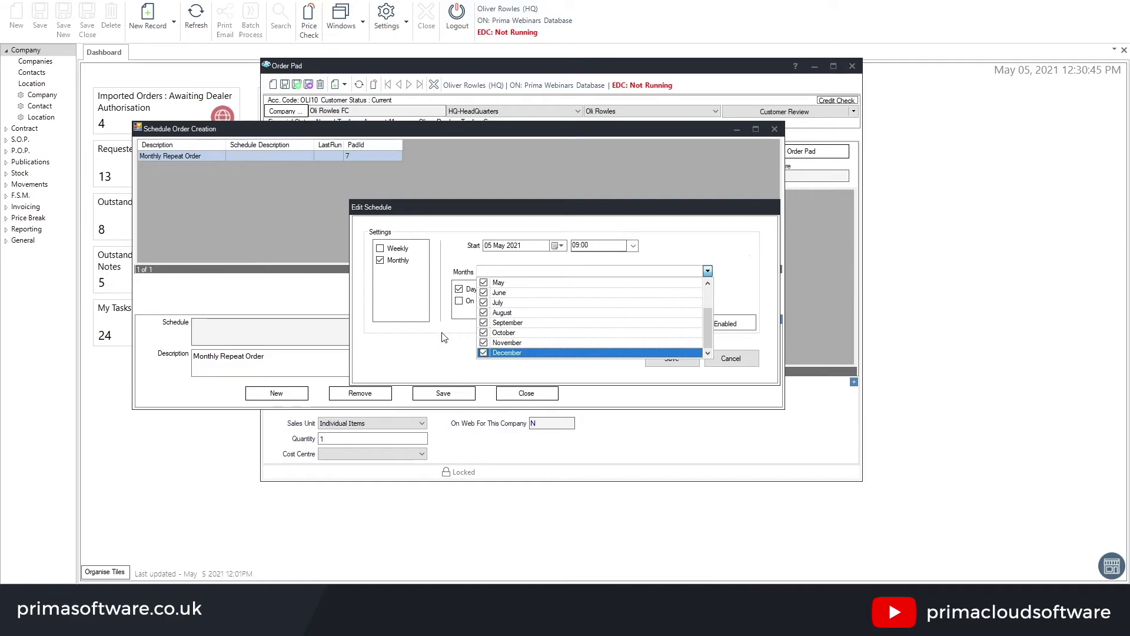
pyautogui.click(439, 285)
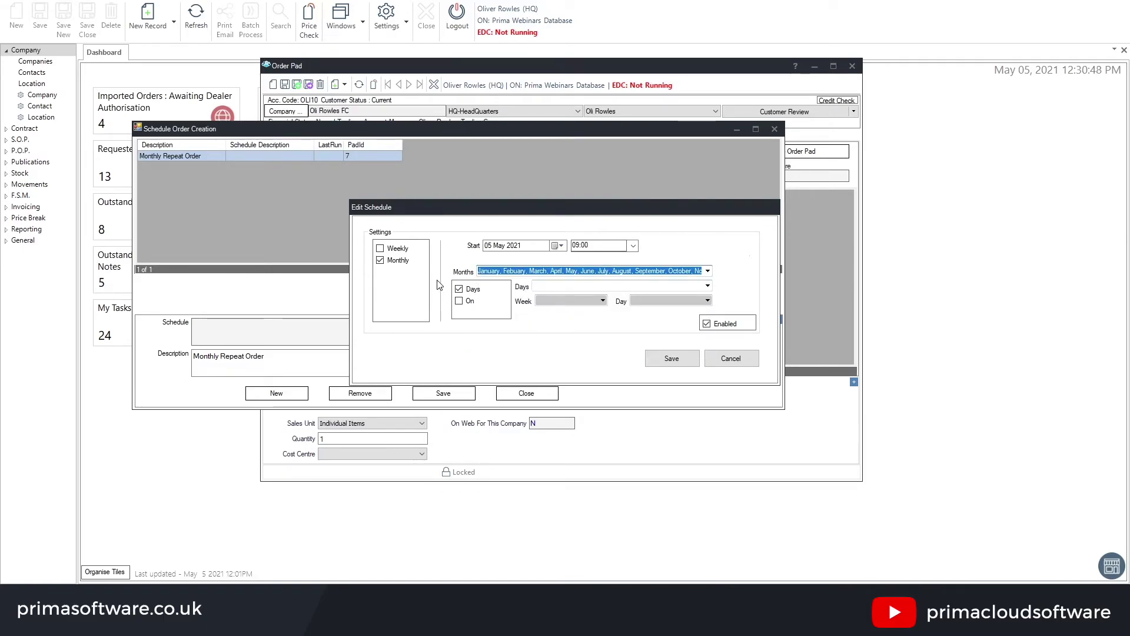
# Try the weekday-of-week option, then go back to days of the month and choose day 01
pyautogui.click(707, 286)
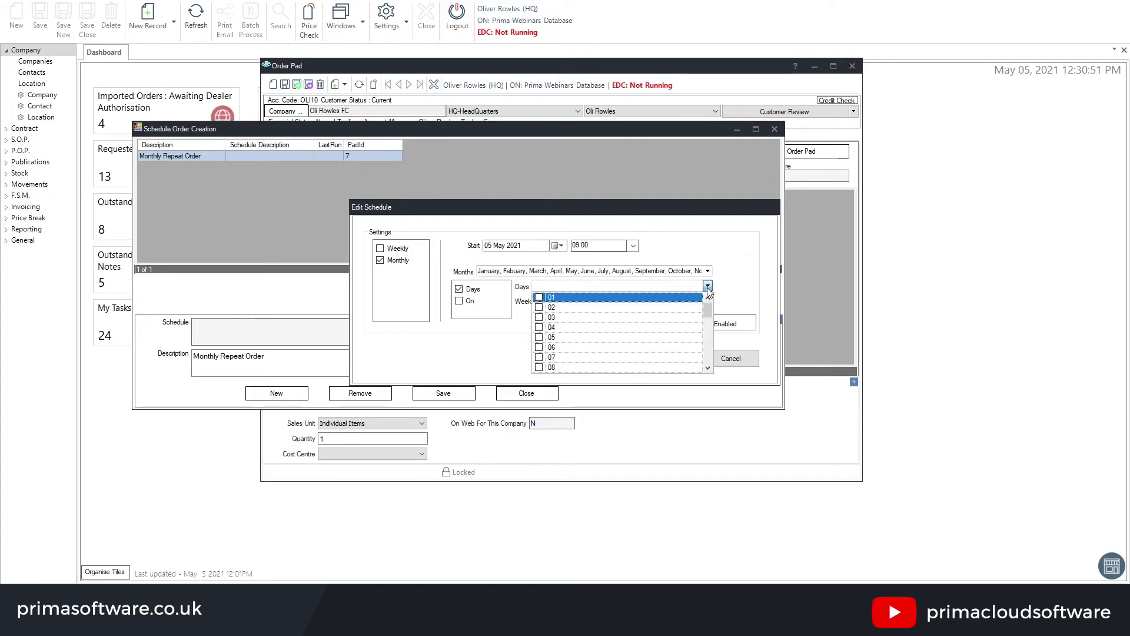
pyautogui.click(739, 275)
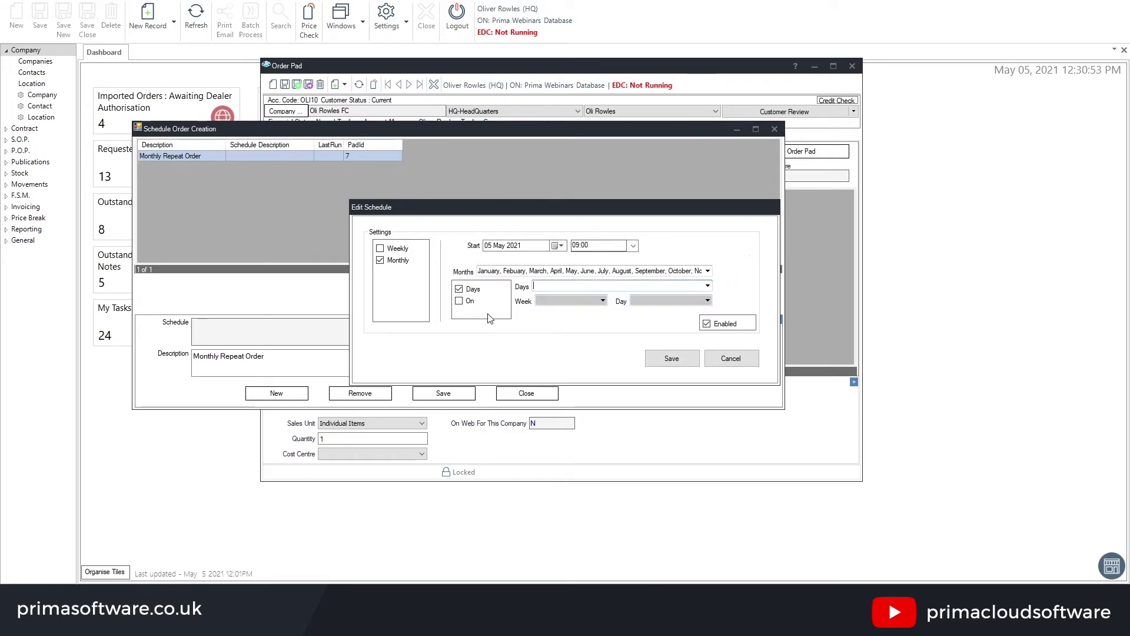
pyautogui.click(460, 301)
pyautogui.click(603, 301)
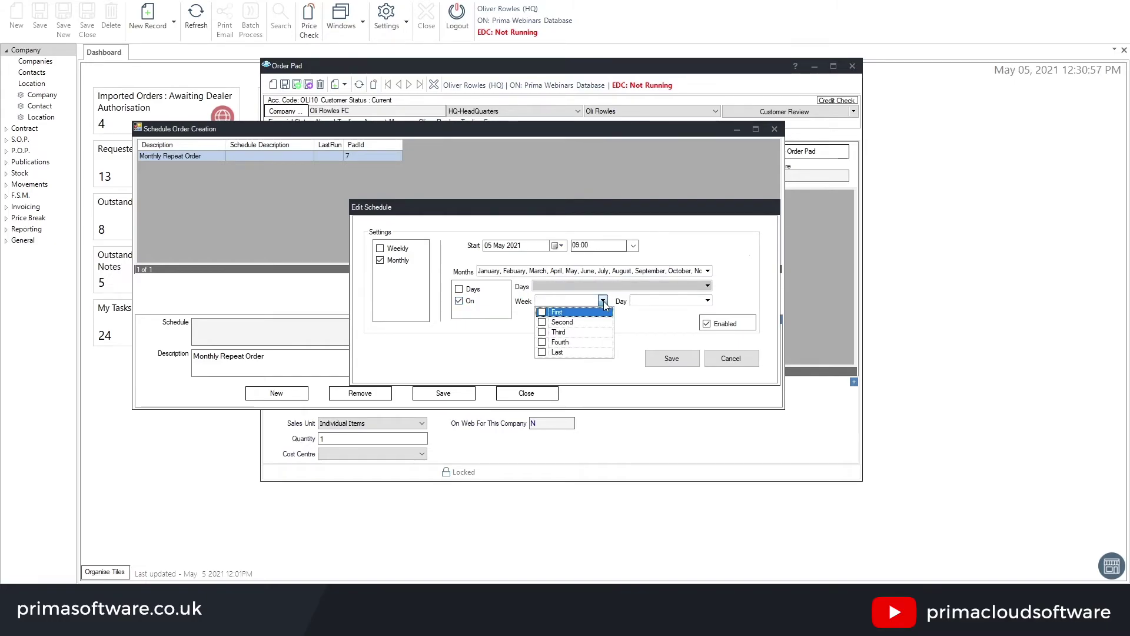
pyautogui.click(706, 301)
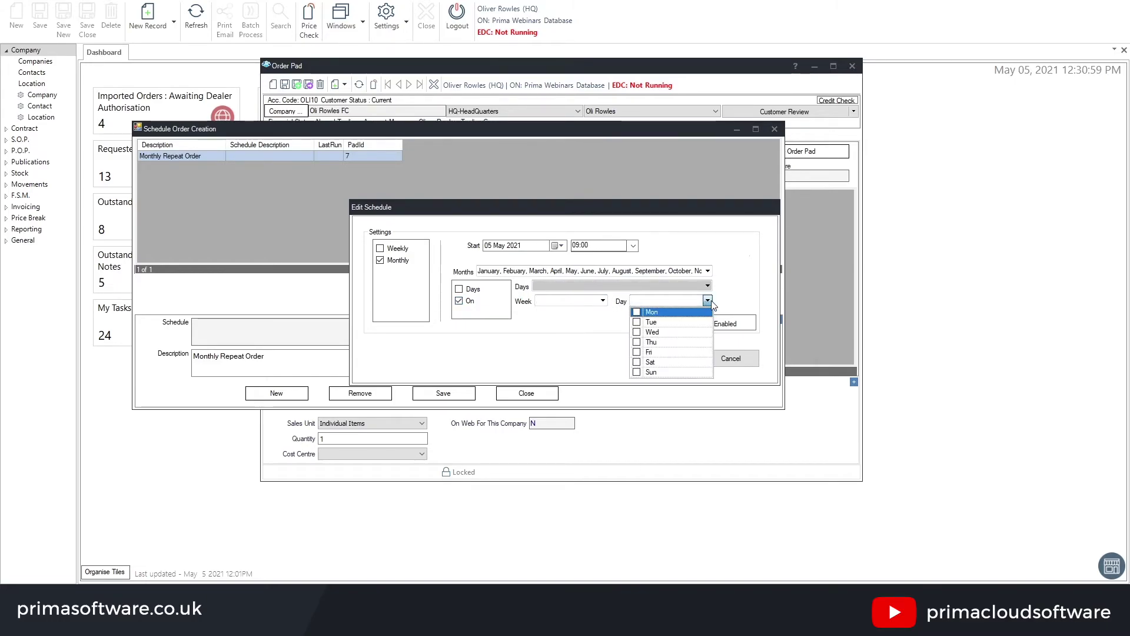
pyautogui.click(733, 301)
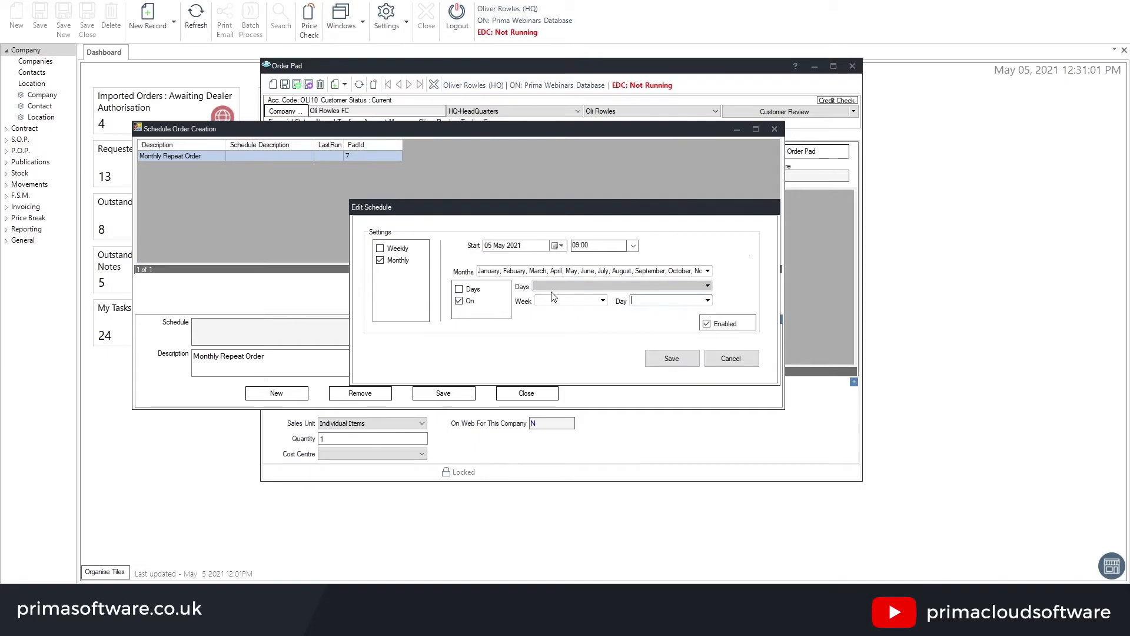
pyautogui.click(460, 289)
pyautogui.click(707, 286)
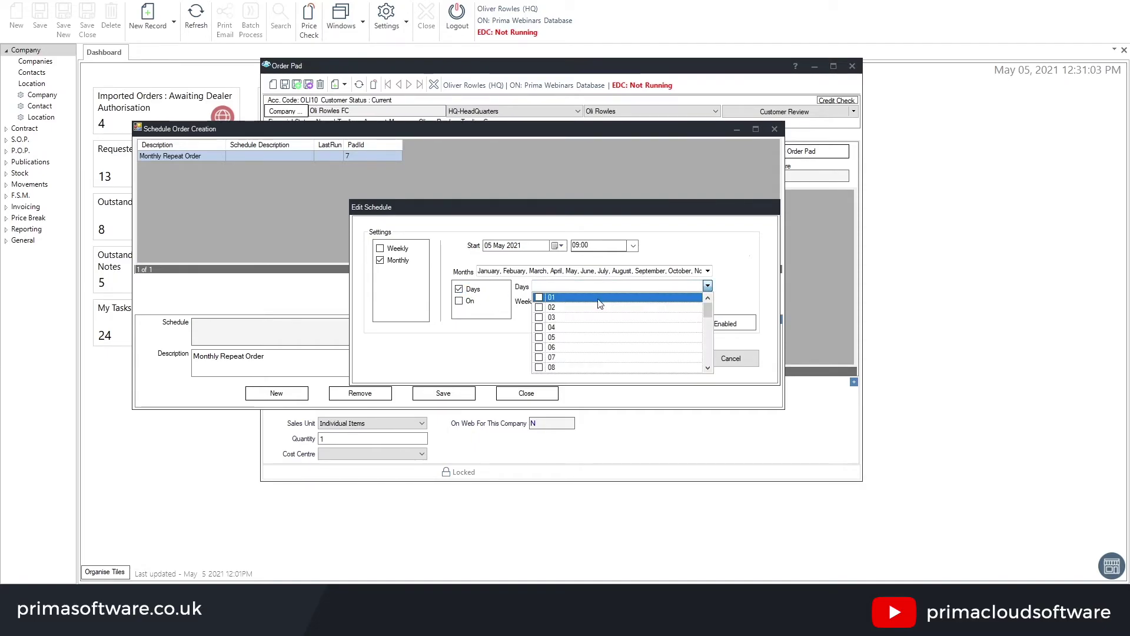
pyautogui.click(733, 278)
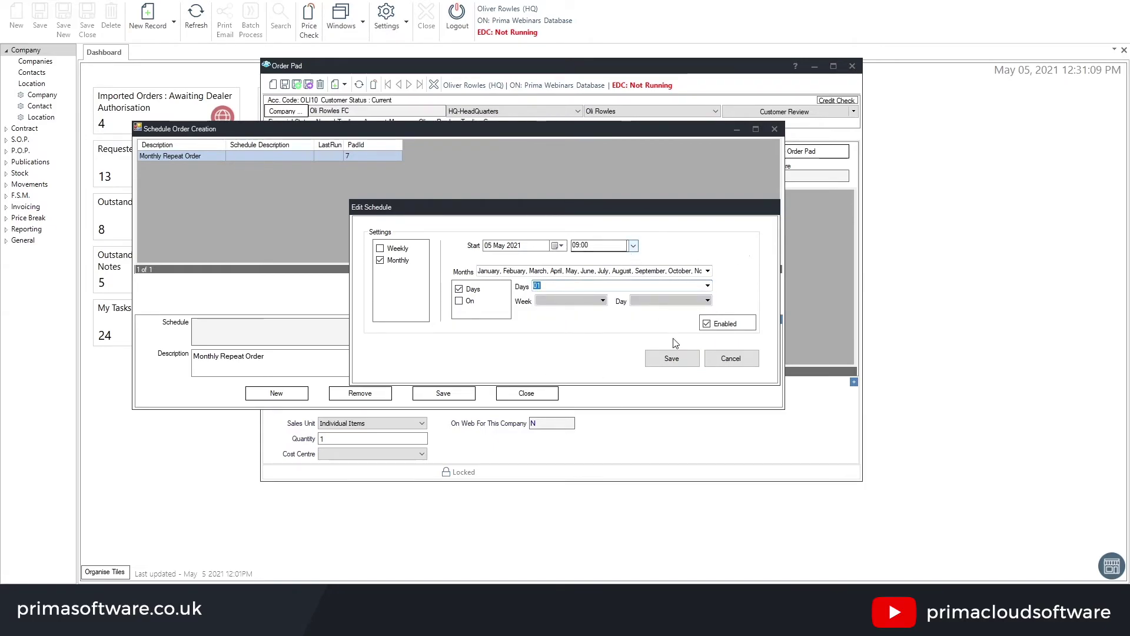
# Save the timing and check the summary: monthly at 09:00 on day 1, starting 05/05/21
pyautogui.click(669, 356)
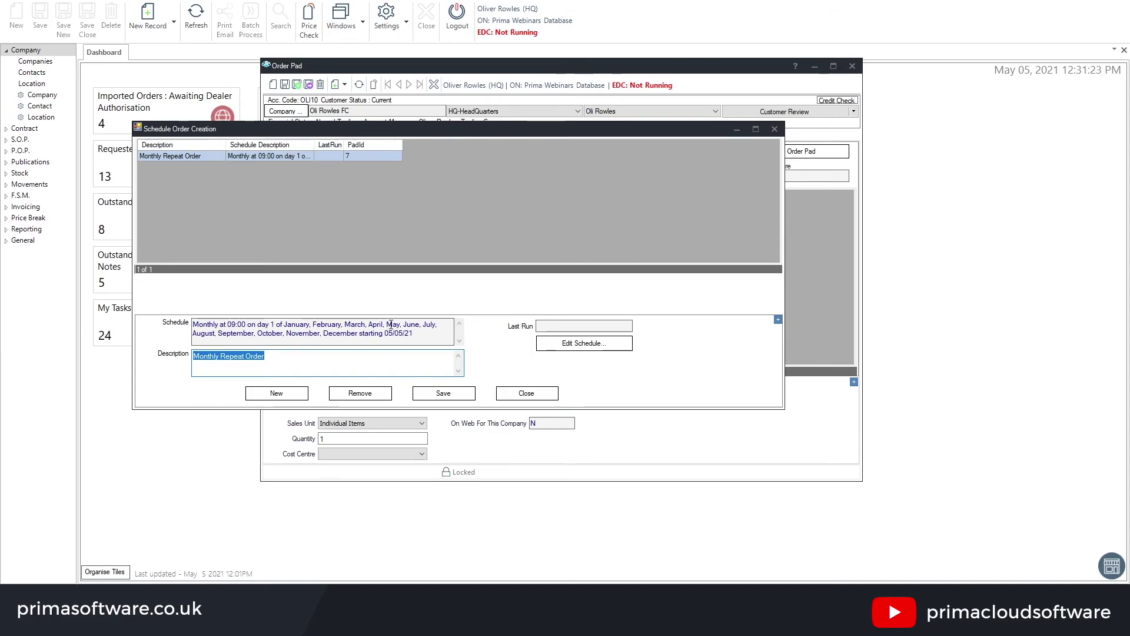
pyautogui.moveTo(387, 324); pyautogui.dragTo(415, 324)
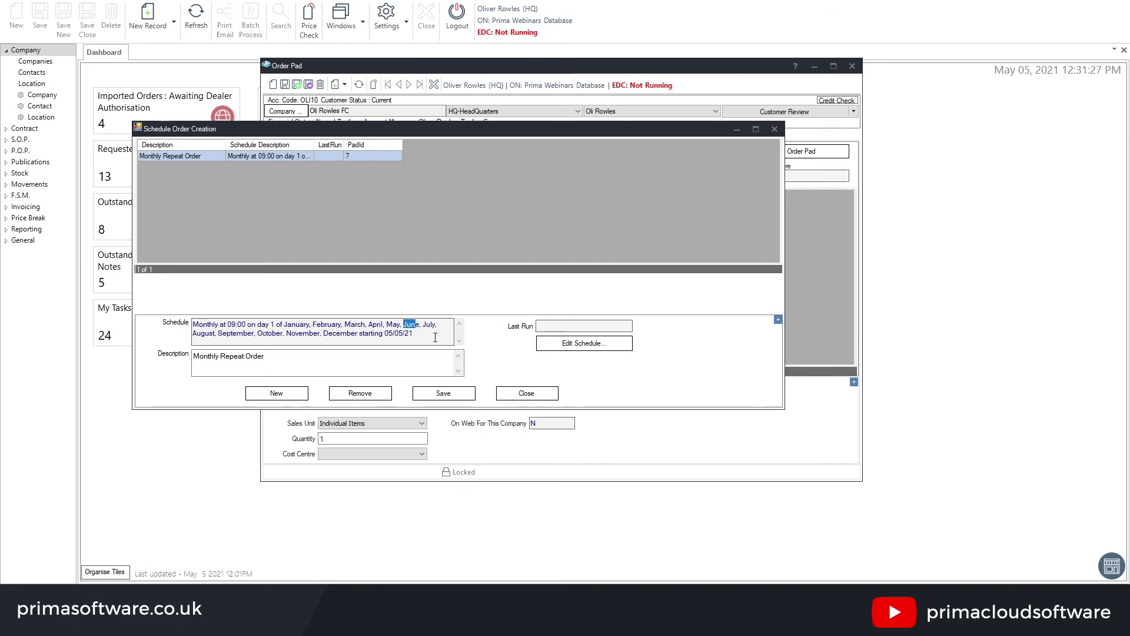